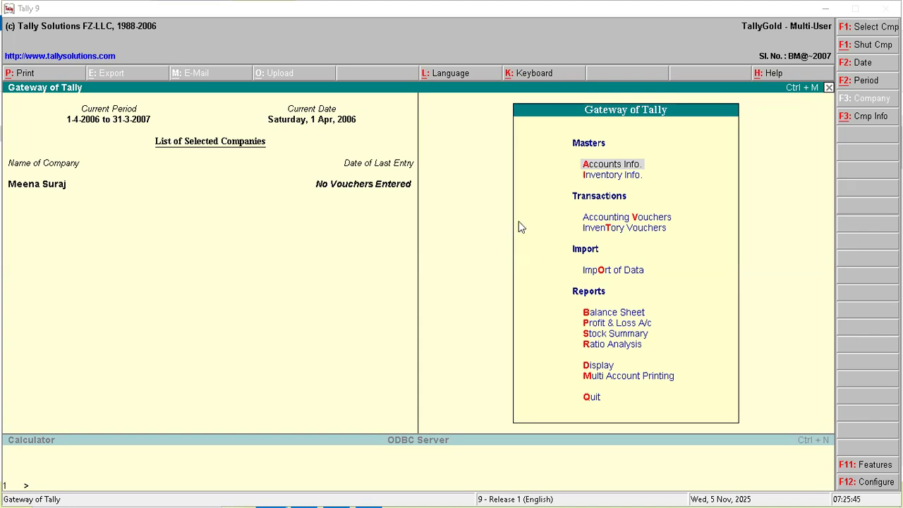
- Bring the Tally 9 window into focus at the Gateway of Tally
click(597, 168)
- Create a new ledger named 'Sbi Sim 2226' through Accounts Info > Ledgers > Create
click(598, 168)
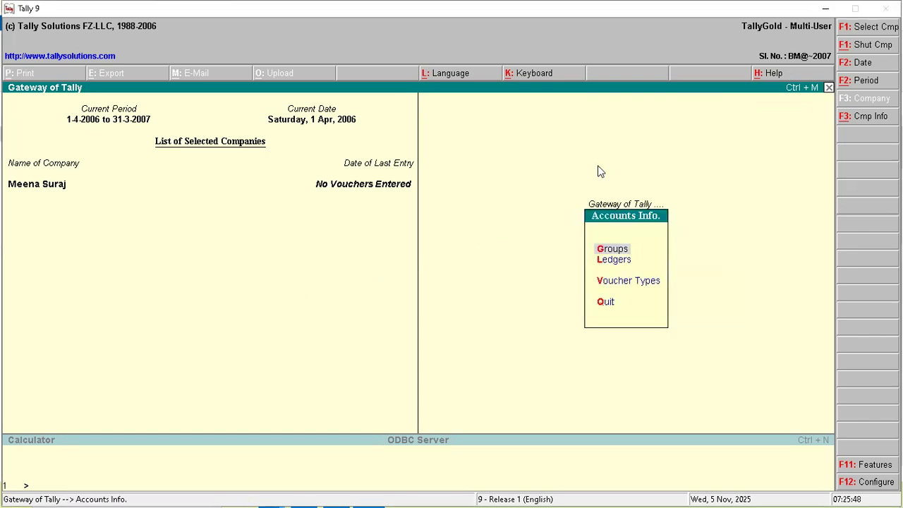
key(Down)
key(Return)
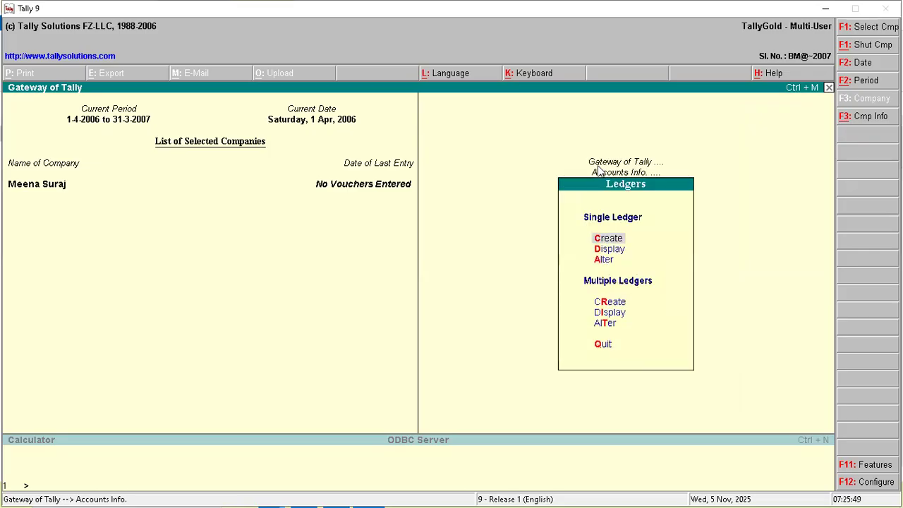
key(Return)
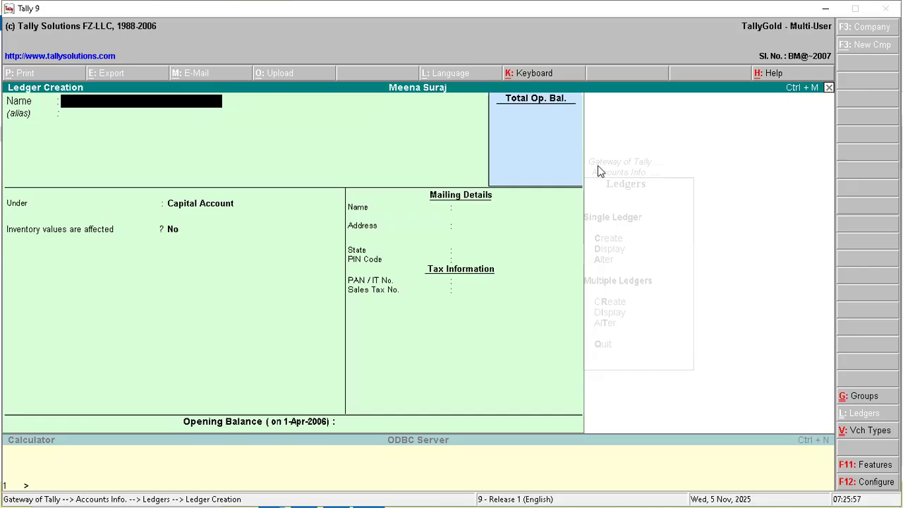
text(Sbi Simeeg)
key(BackSpace)
key(BackSpace)
key(BackSpace)
text(2226)
key(Return)
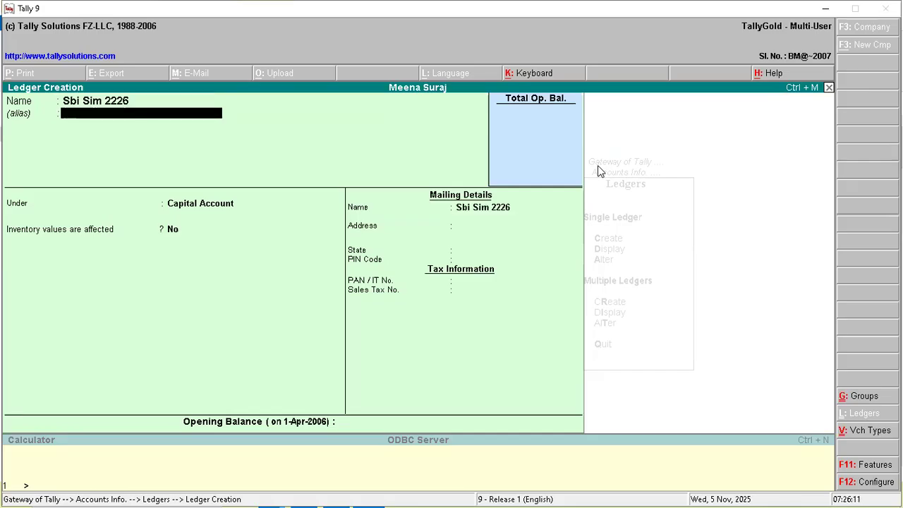
key(Return)
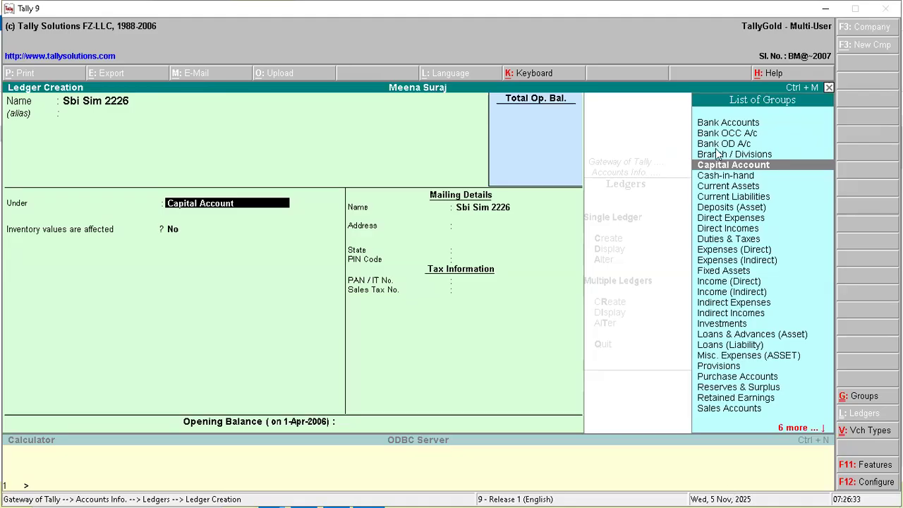
- Place the ledger under Bank Accounts and enter its bank account number
click(713, 125)
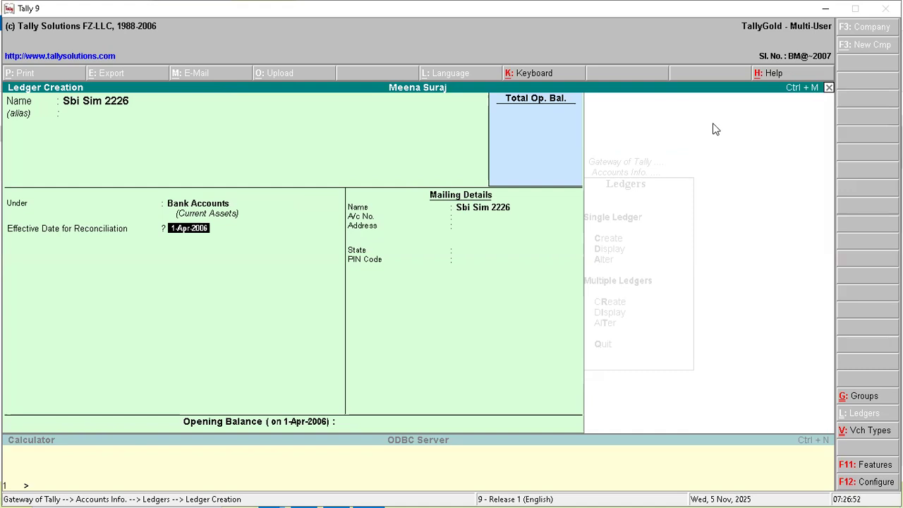
key(Return)
key(Return)
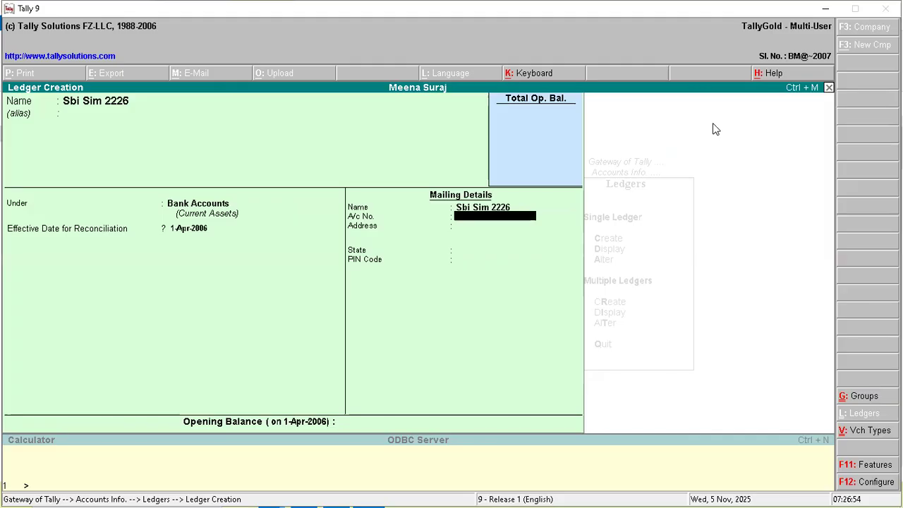
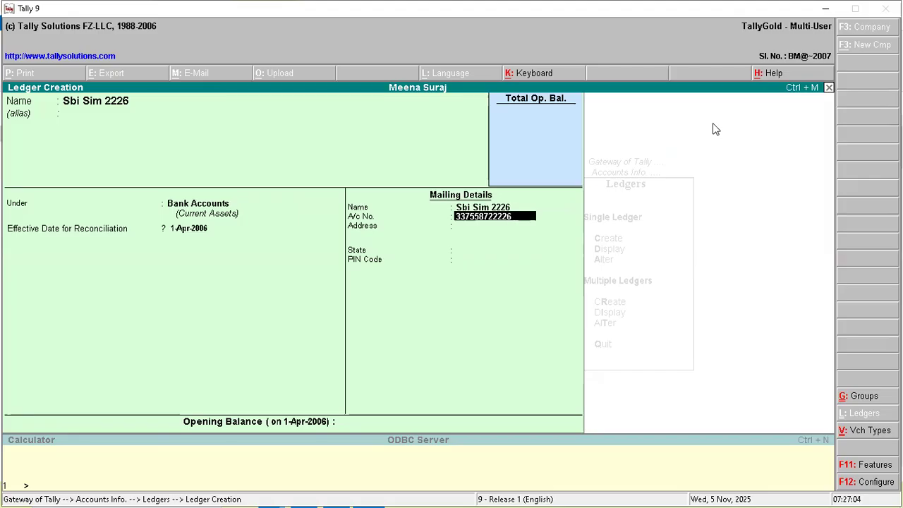
key(Return)
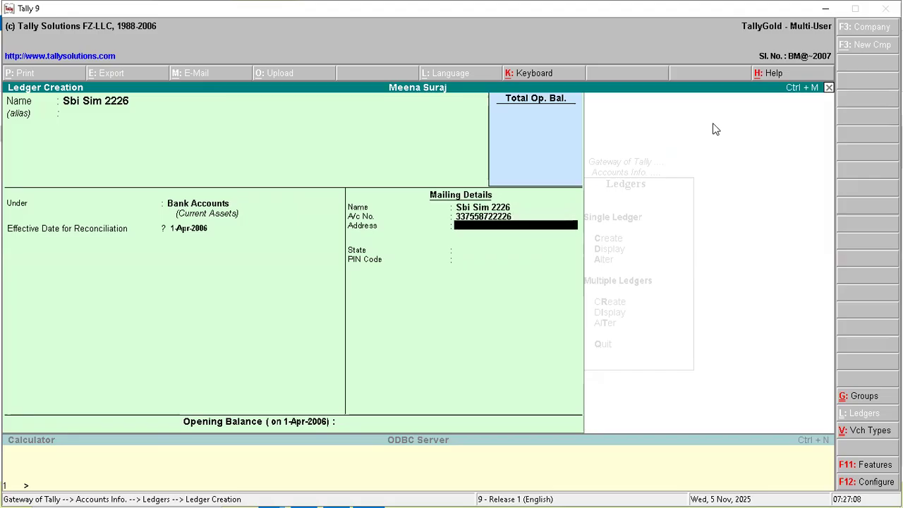
- Set the ledger's state to Jharkhand and enter its PIN code
key(Return)
text(Jh)
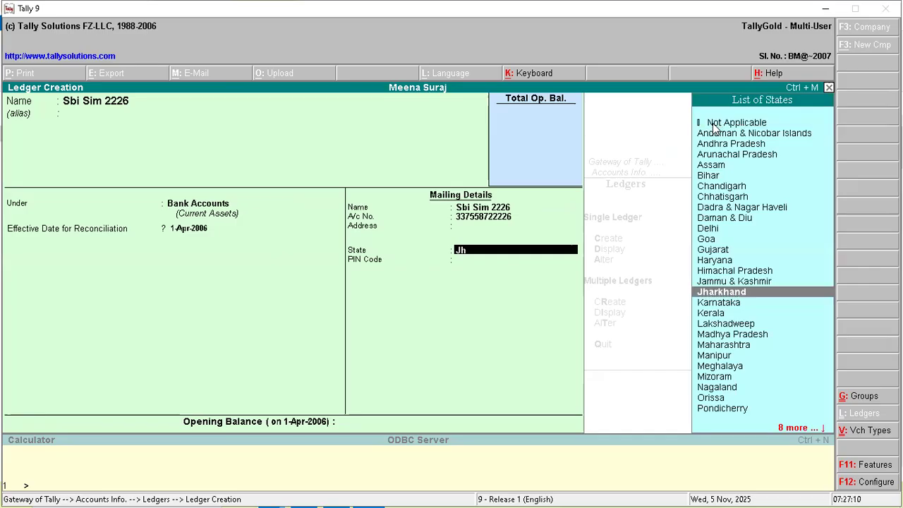
key(Return)
text(83)
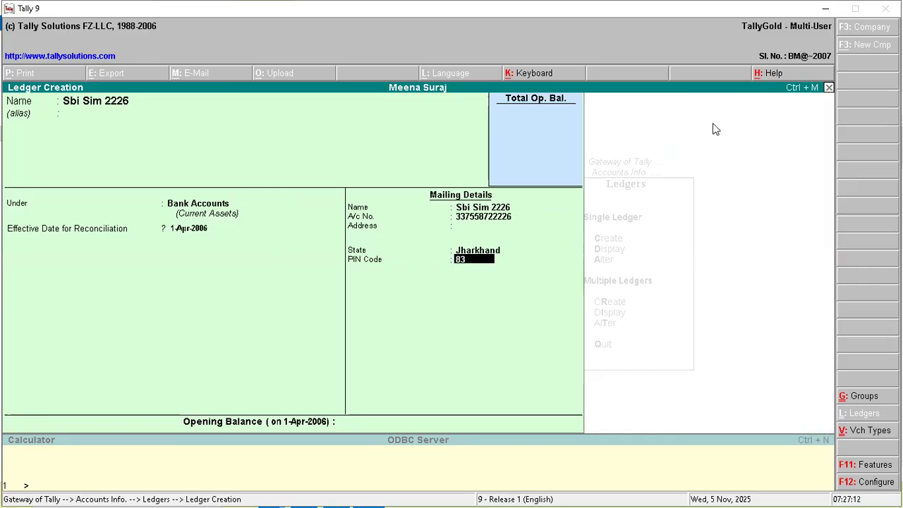
text(5225)
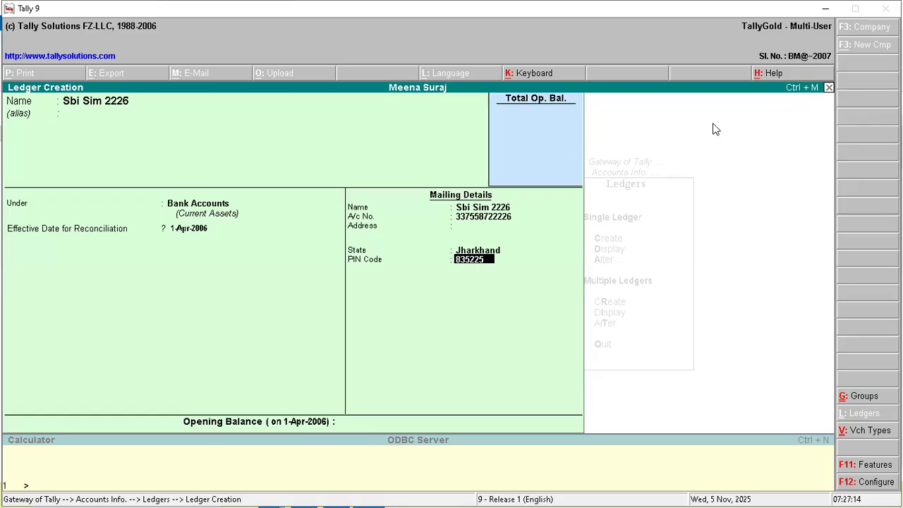
key(Return)
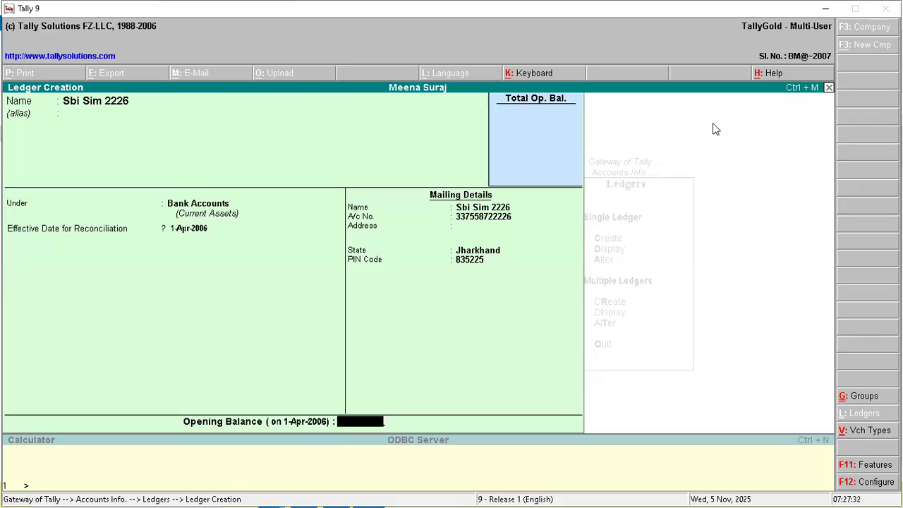
- Give Sbi Sim 2226 a 30,000 debit opening balance and save the ledger
text(30000)
key(Return)
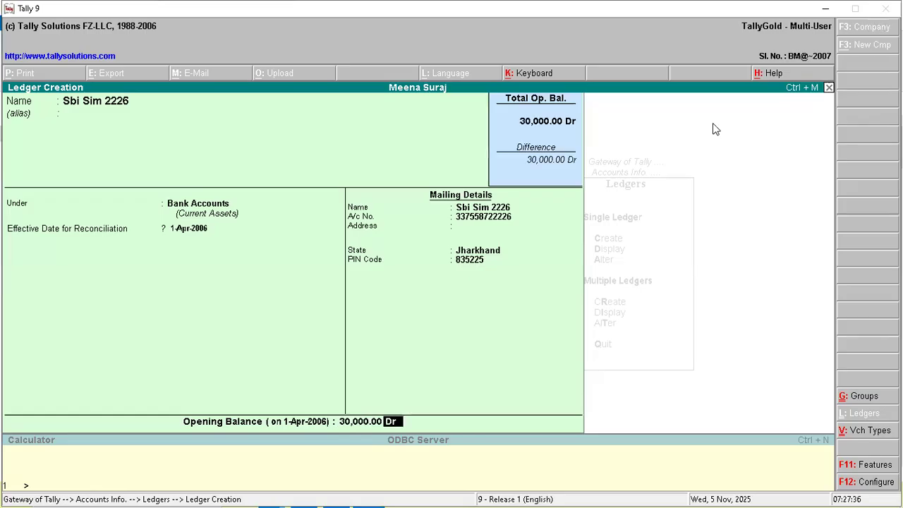
key(Return)
key(Return)
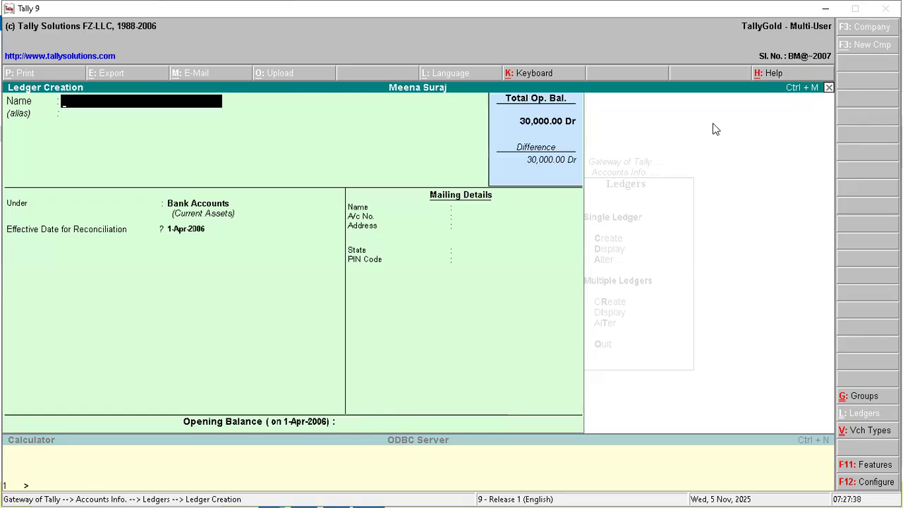
key(Escape)
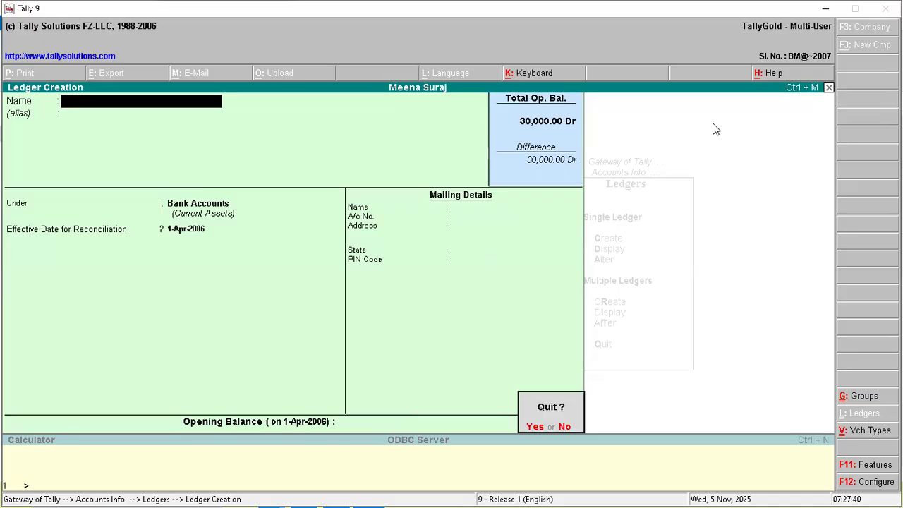
key(Return)
key(Escape)
key(Escape)
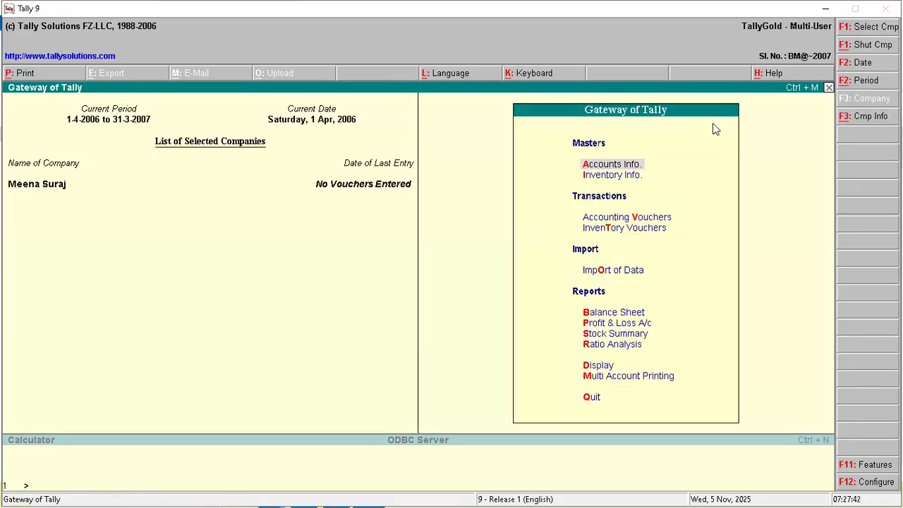
- Check the Cash/Bank Summary shows Sbi Sim 2226 at 30,000 Dr, then return to Gateway
key(Down)
key(Down)
key(Down)
key(Down)
key(Down)
key(Down)
key(Down)
key(Down)
key(Down)
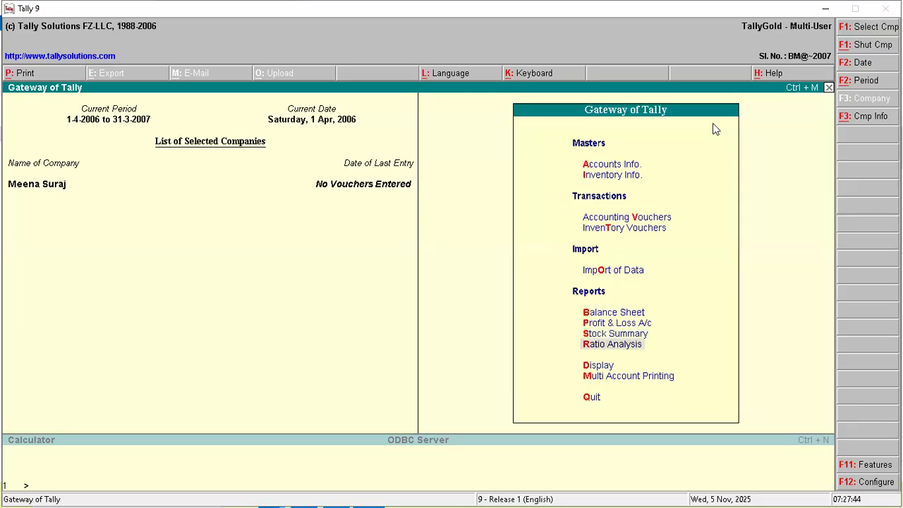
key(Return)
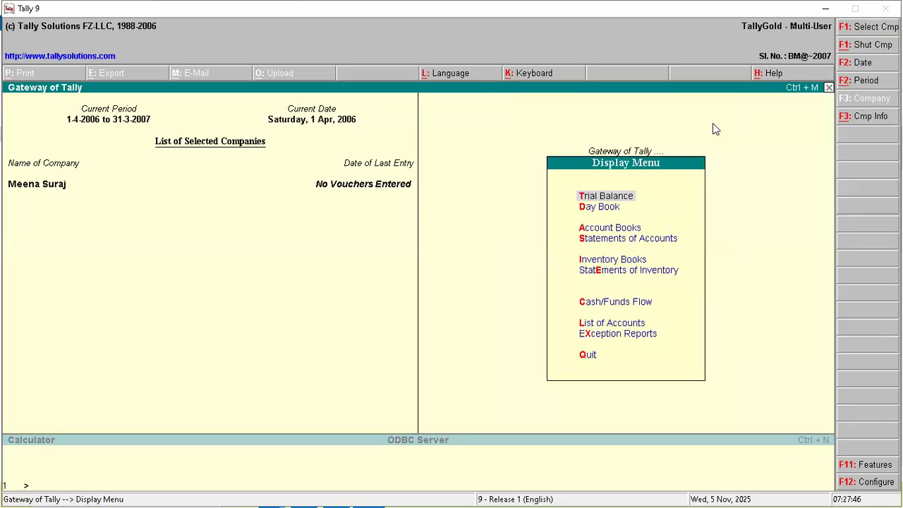
key(Down)
key(Down)
key(Return)
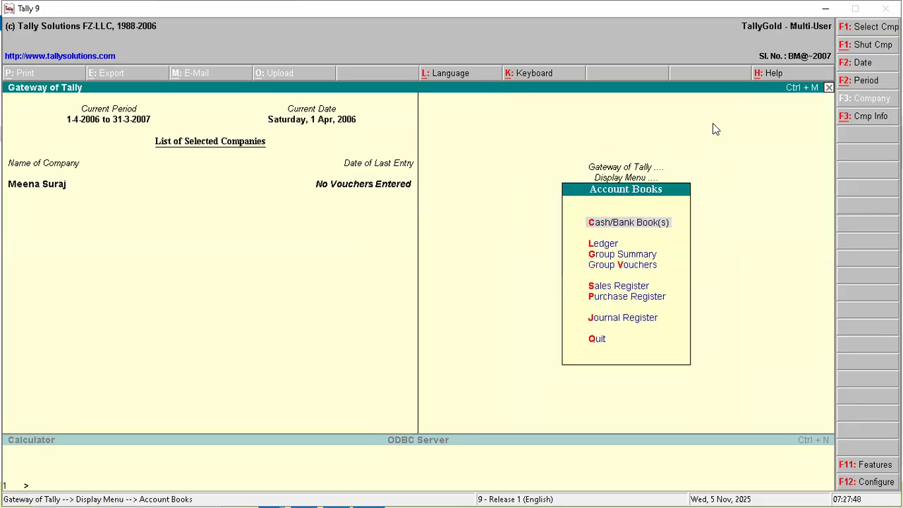
key(Return)
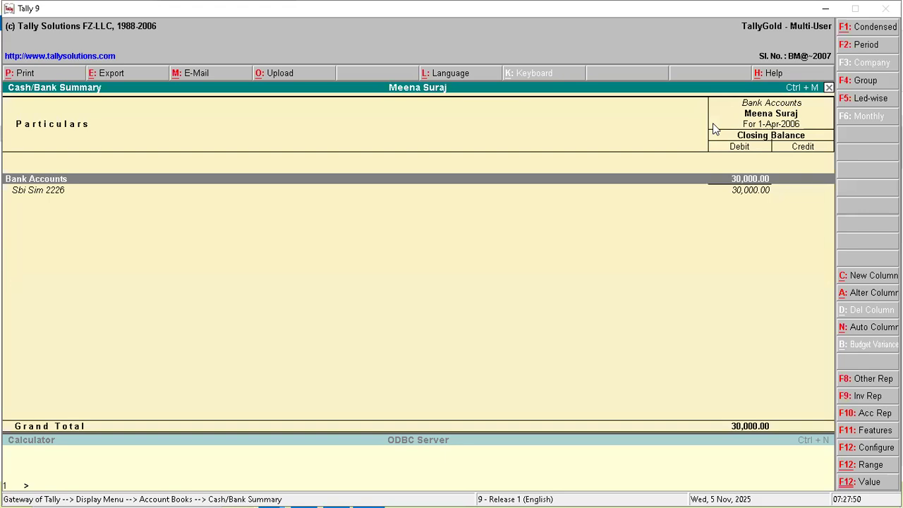
key(Down)
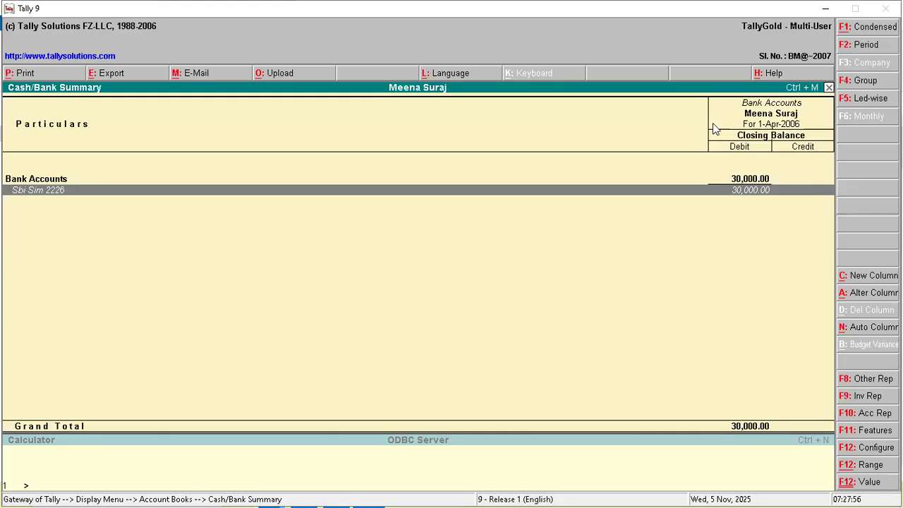
key(Escape)
key(Escape)
key(Escape)
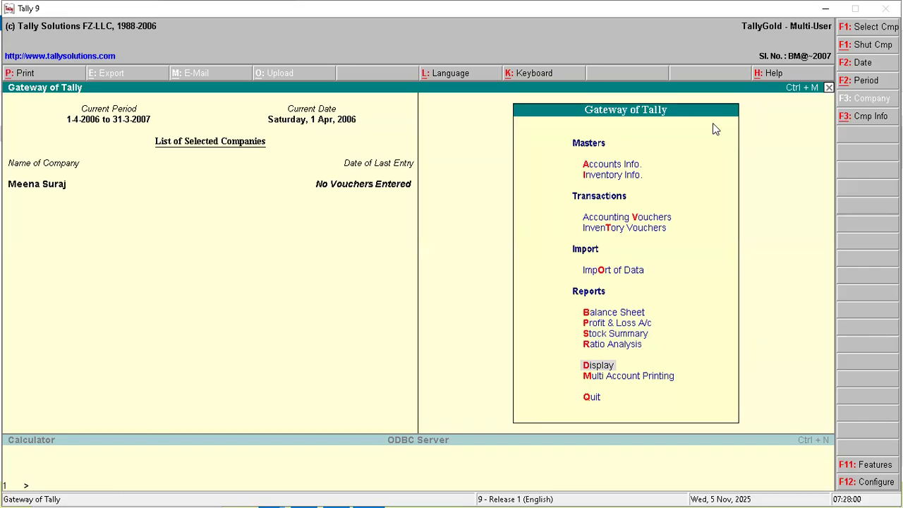
- Start a new ledger named 'Pnb Simdega' via Accounts Info > Ledgers > Create
key(Up)
key(Up)
key(Up)
key(Up)
key(Up)
key(Up)
key(Up)
key(Up)
key(Up)
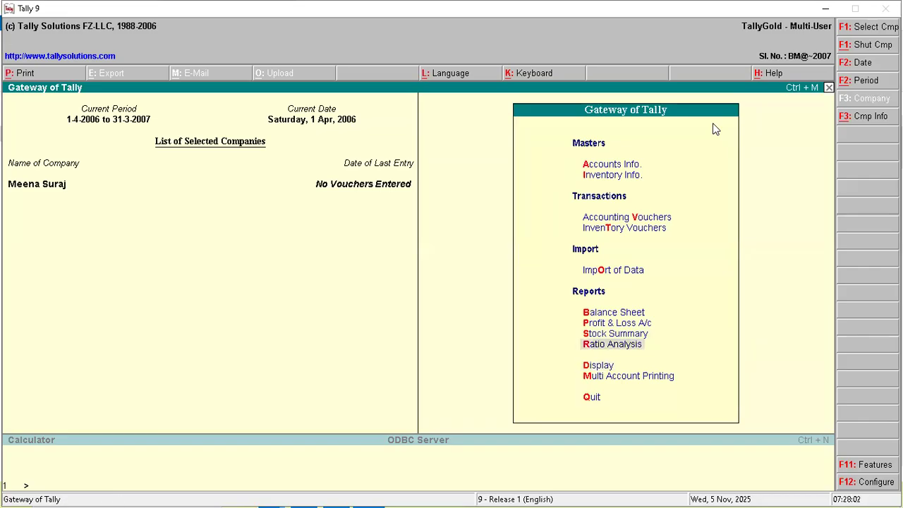
key(Return)
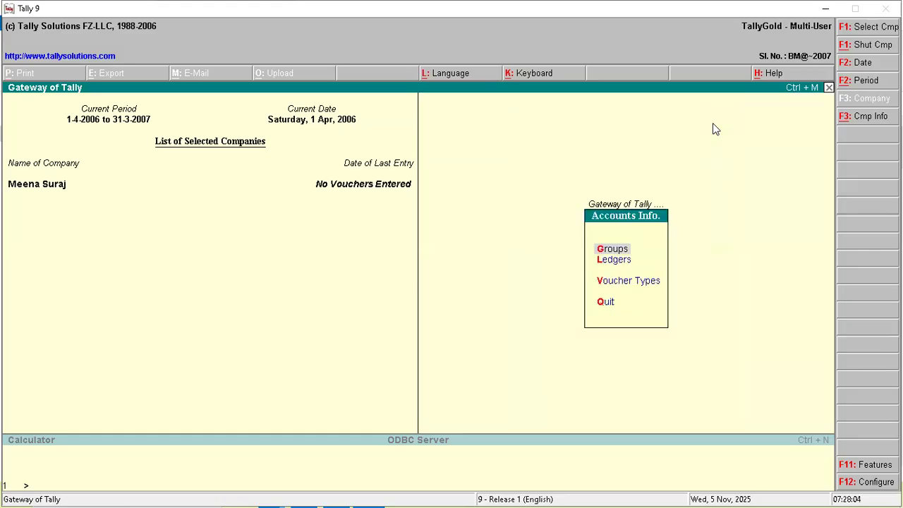
key(Down)
key(Return)
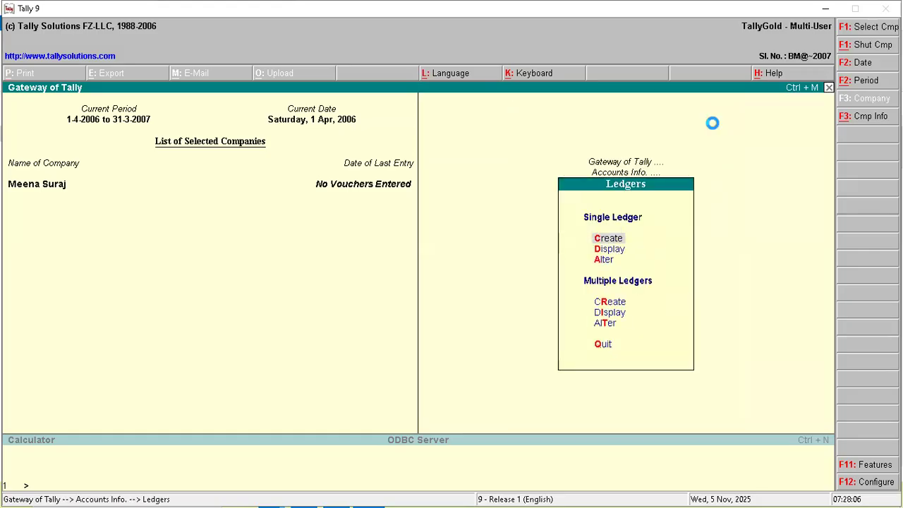
key(Return)
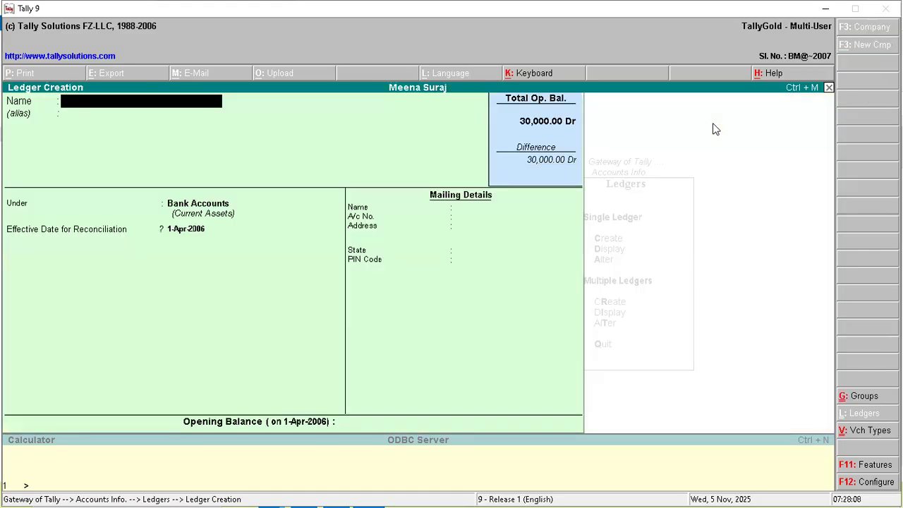
text(Pnb Simdega)
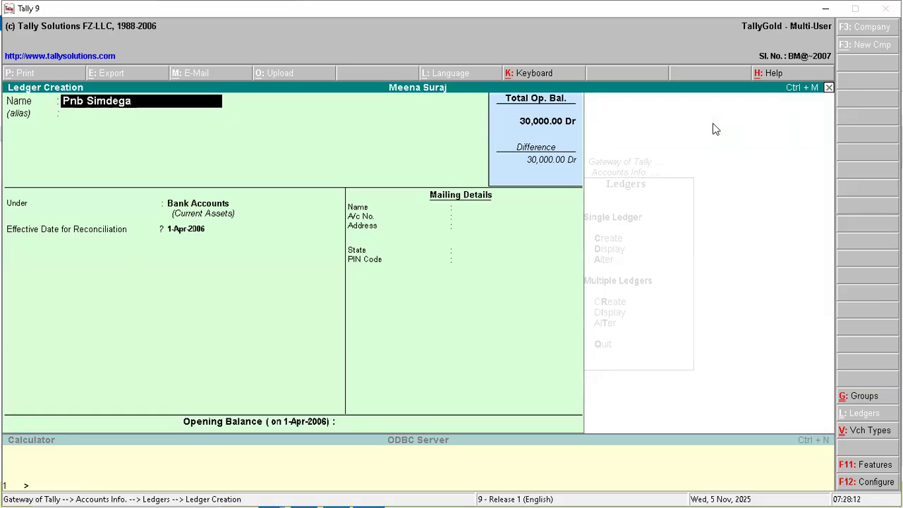
key(Return)
key(Return)
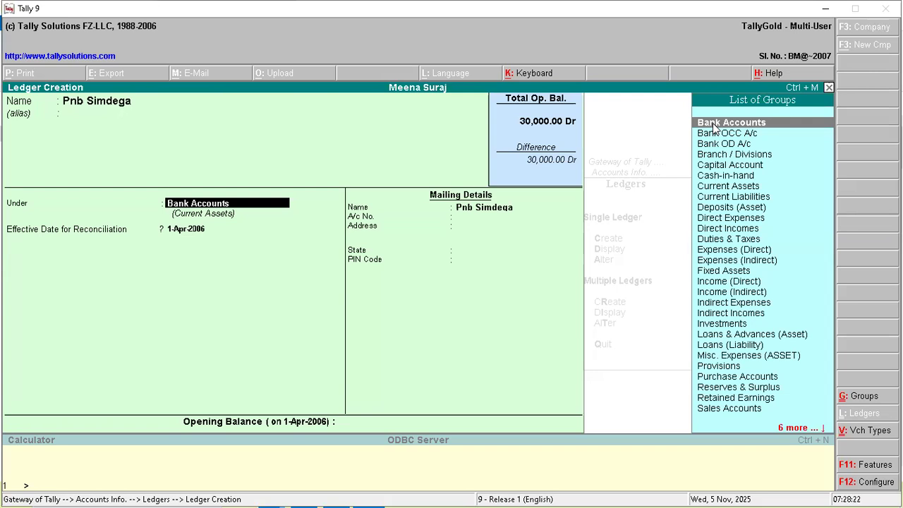
- Keep Pnb Simdega under Bank Accounts with a 10,000 opening balance and save it
key(Return)
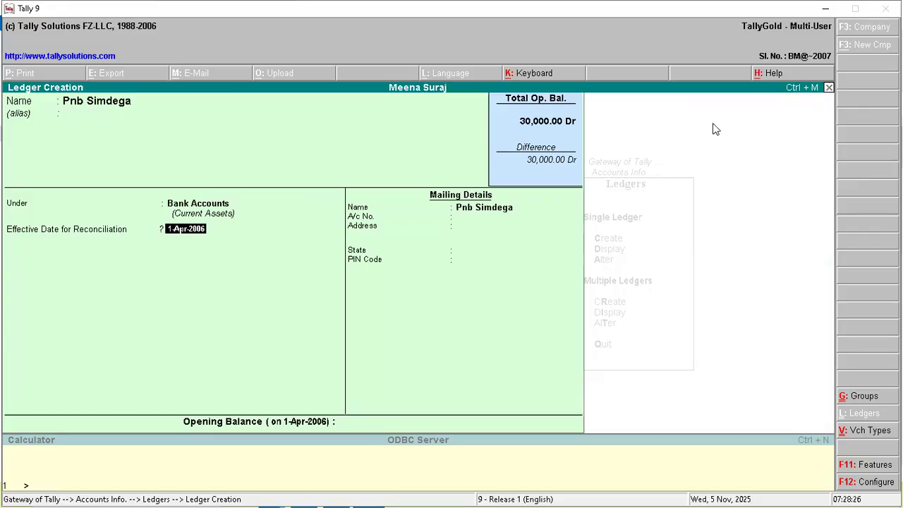
key(Return)
key(Return)
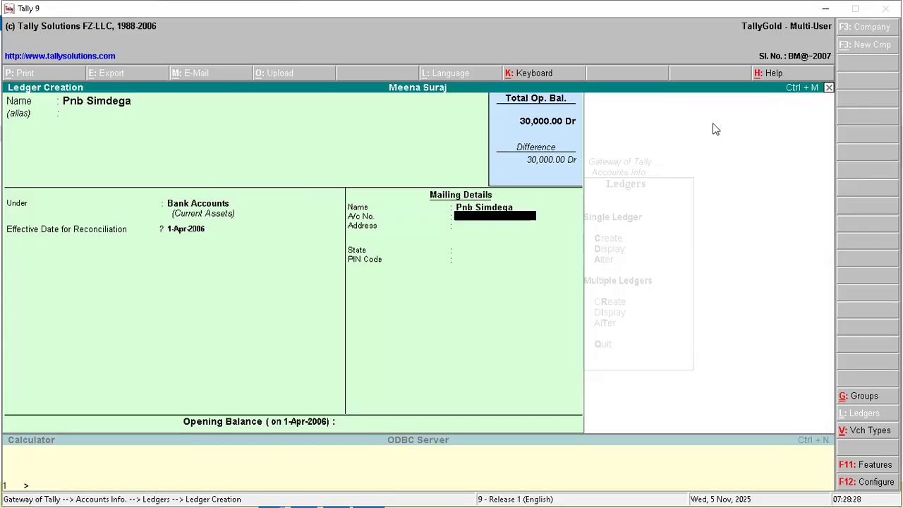
key(Return)
key(Return)
key(Return)
key(Return)
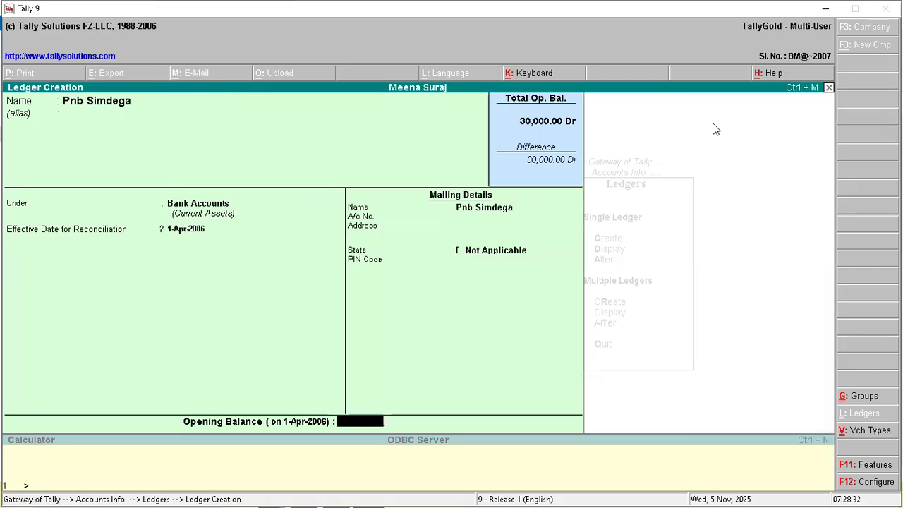
key(BackSpace)
key(BackSpace)
key(BackSpace)
key(BackSpace)
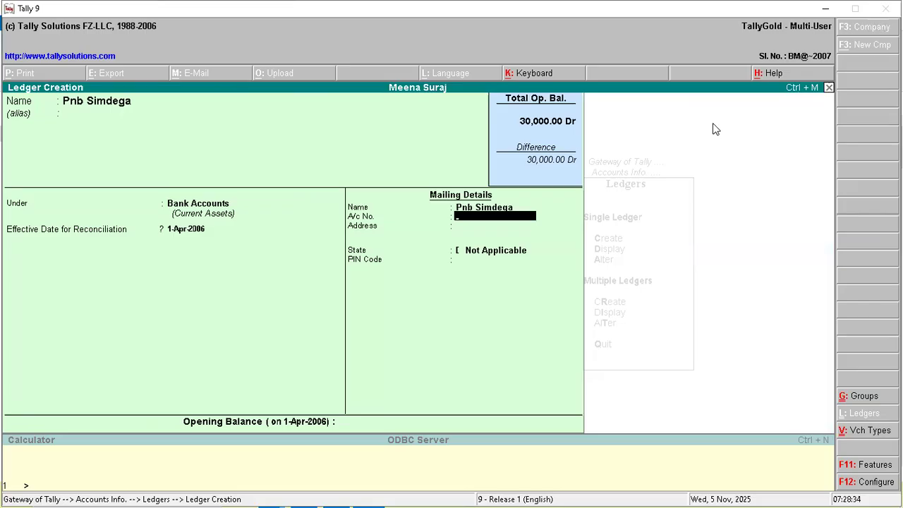
key(Return)
key(Return)
key(Return)
key(Return)
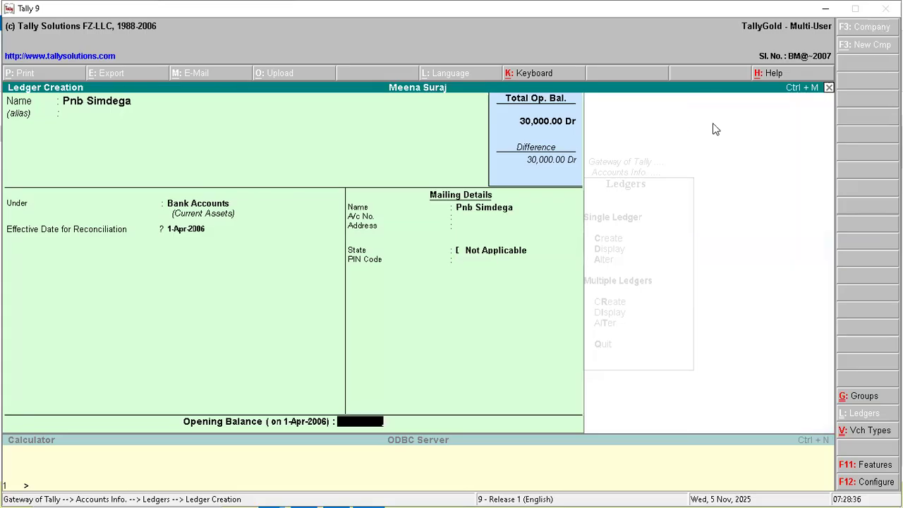
text(10000)
key(Return)
key(Return)
key(Escape)
key(Escape)
key(Escape)
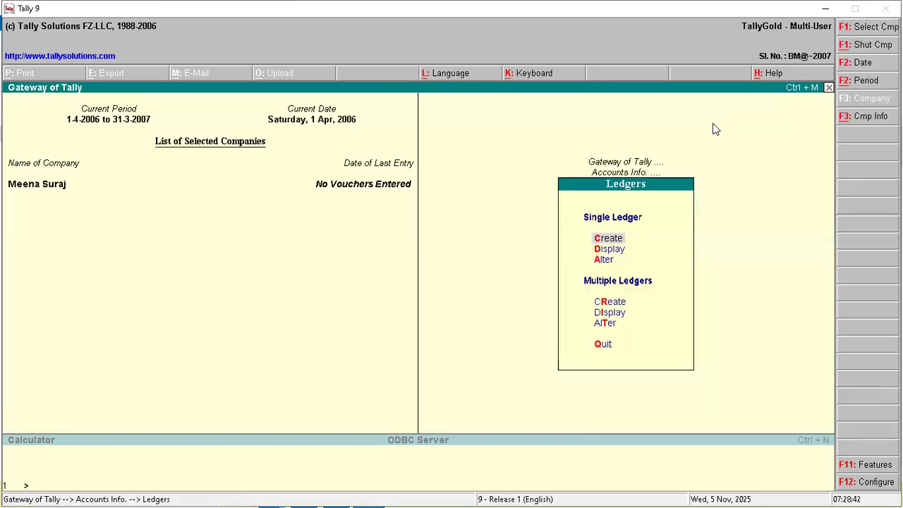
- Review the Cash/Bank Summary: Pnb Simdega 10,000, Sbi Sim 2226 30,000, total 40,000 Dr
key(Down)
key(Down)
key(Down)
key(Down)
key(Down)
key(Down)
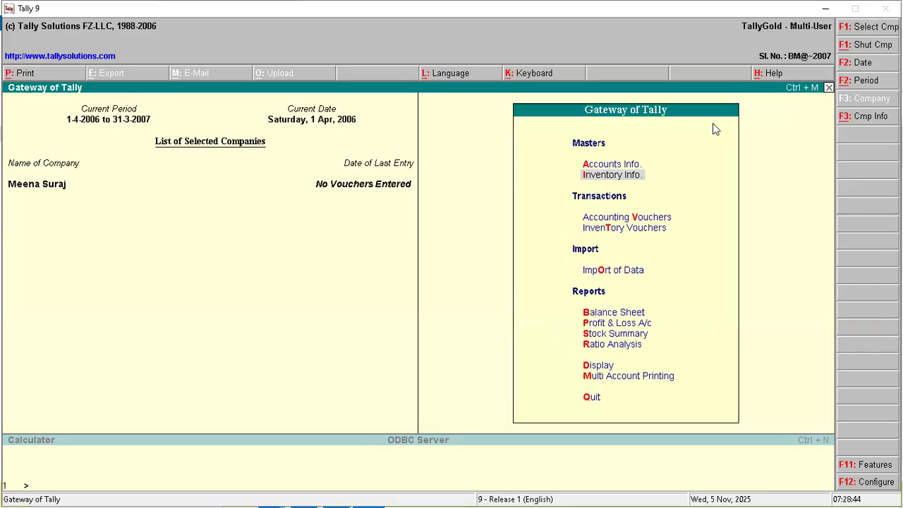
key(Return)
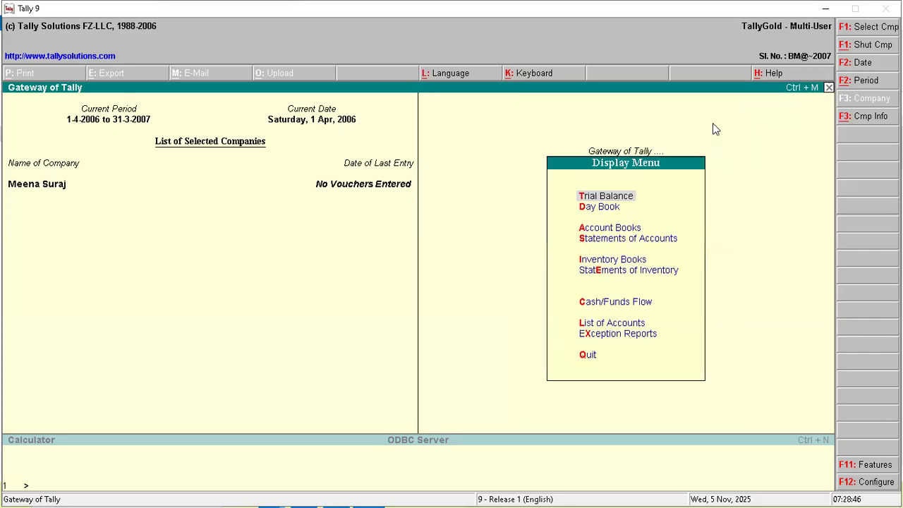
key(Down)
key(Down)
key(Return)
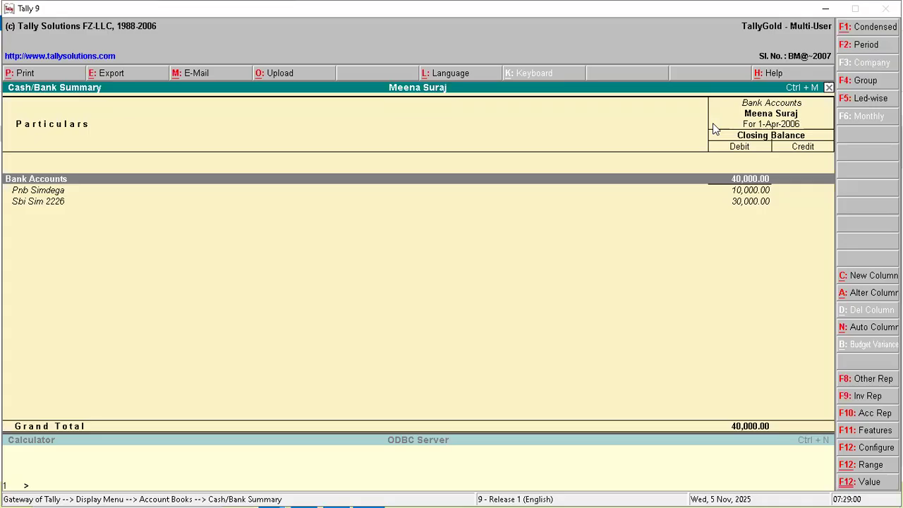
key(Escape)
key(Escape)
key(Escape)
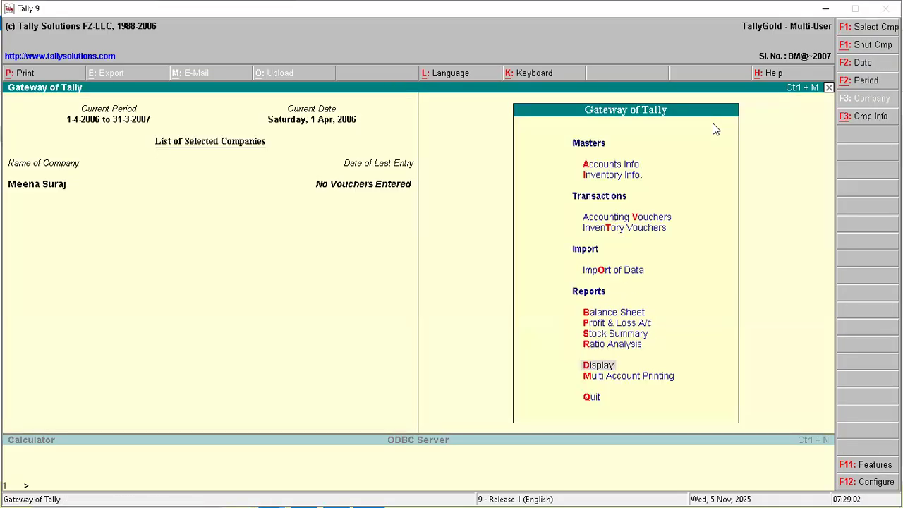
- Open a Payment voucher and select Sbi Sim 2226 as the paying bank account
key(Up)
key(Up)
key(Up)
key(Up)
key(Up)
key(Up)
key(Up)
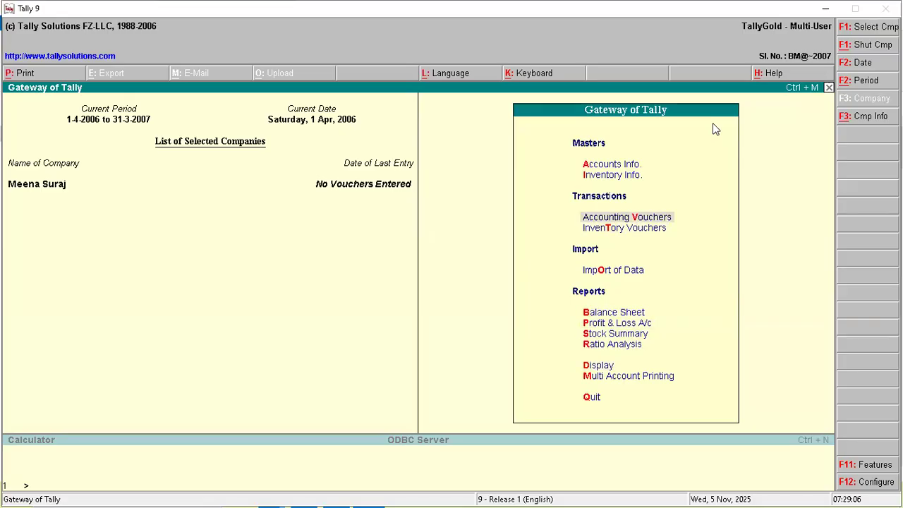
key(Return)
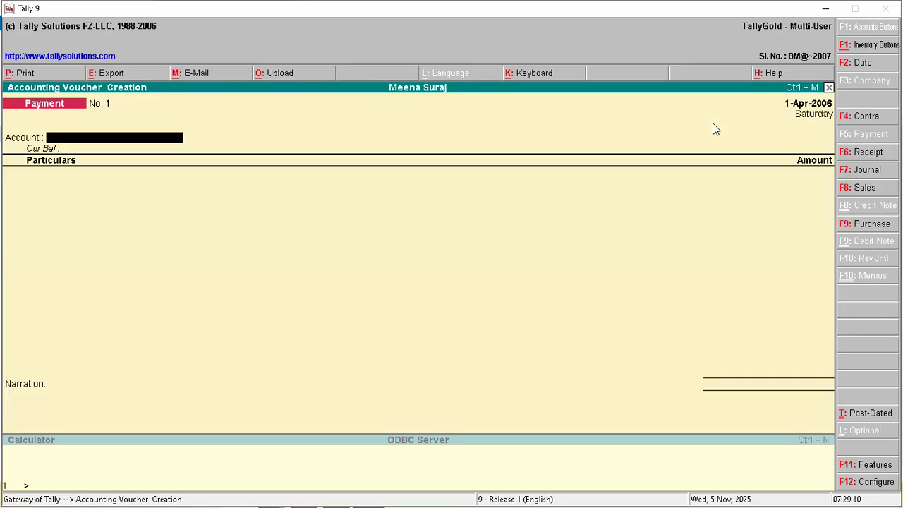
key(space)
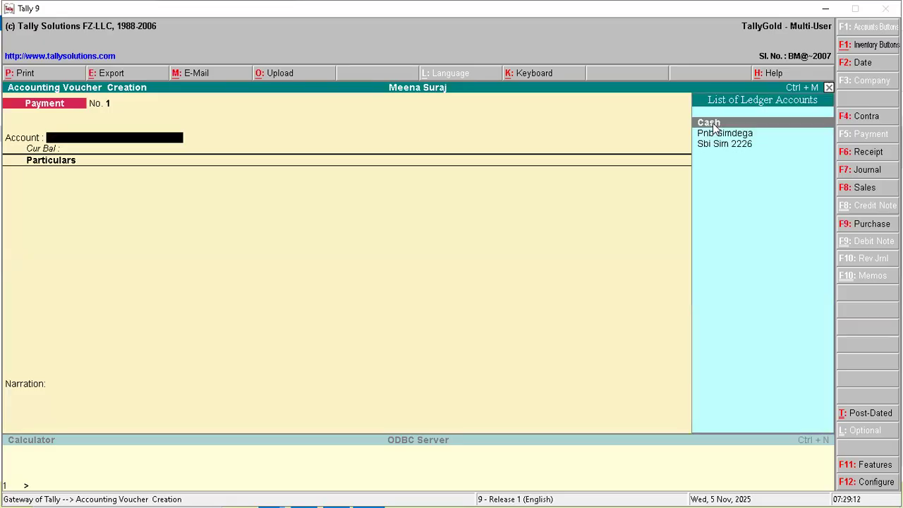
key(Down)
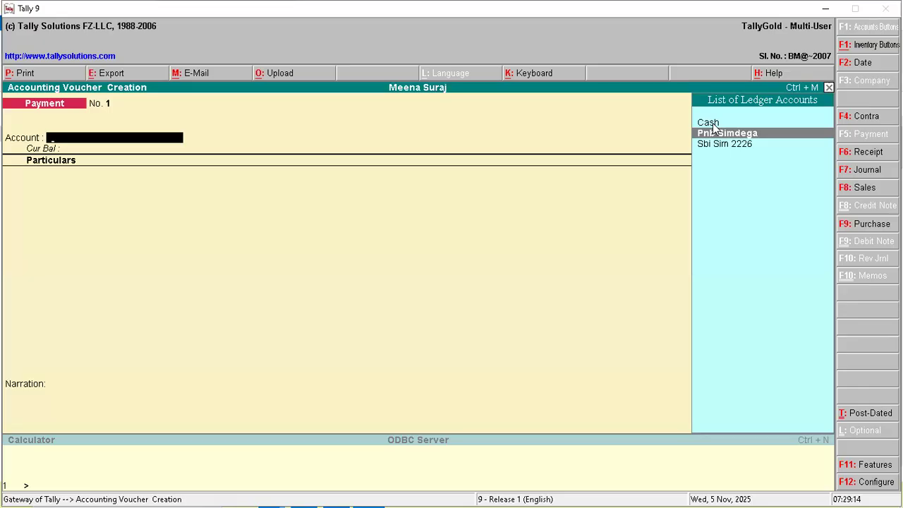
key(Down)
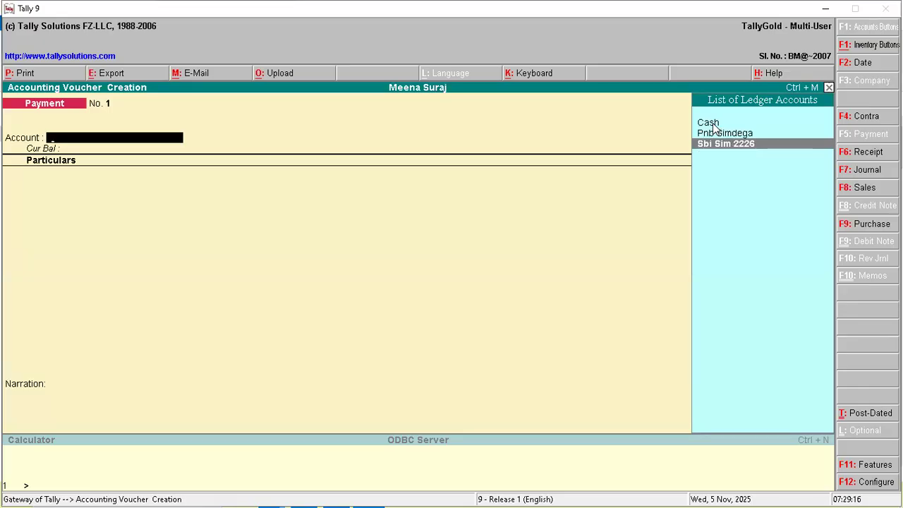
key(Up)
key(Up)
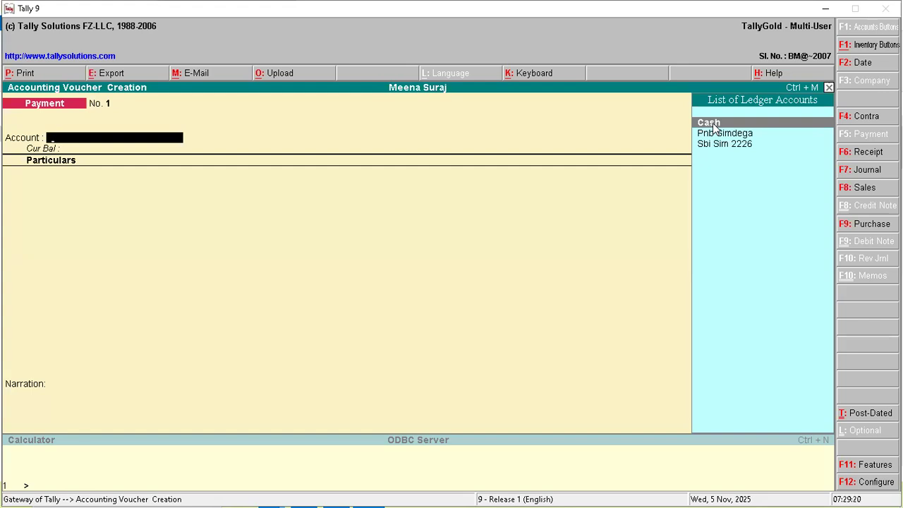
key(Down)
key(Down)
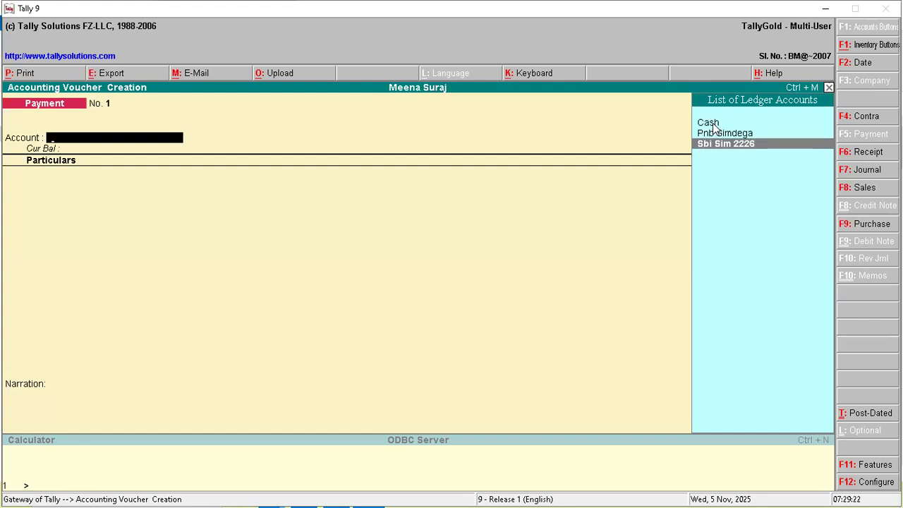
key(Return)
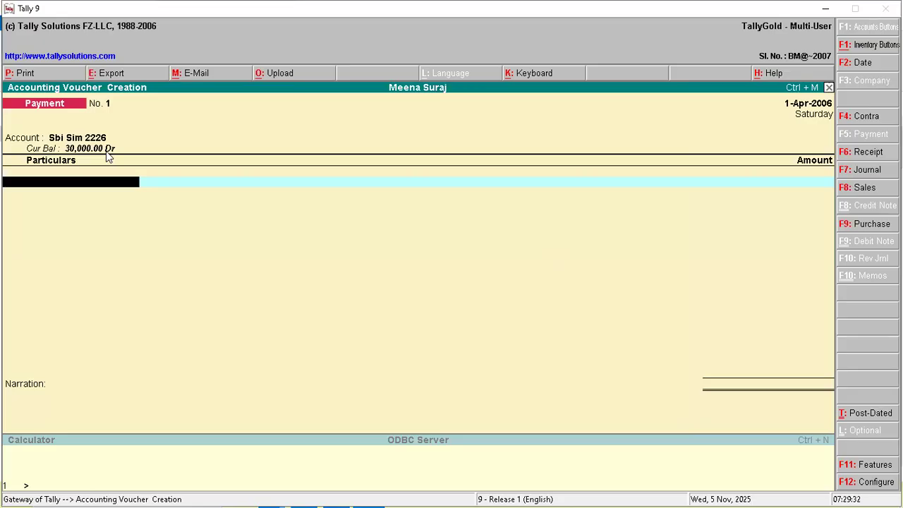
key(alt+c)
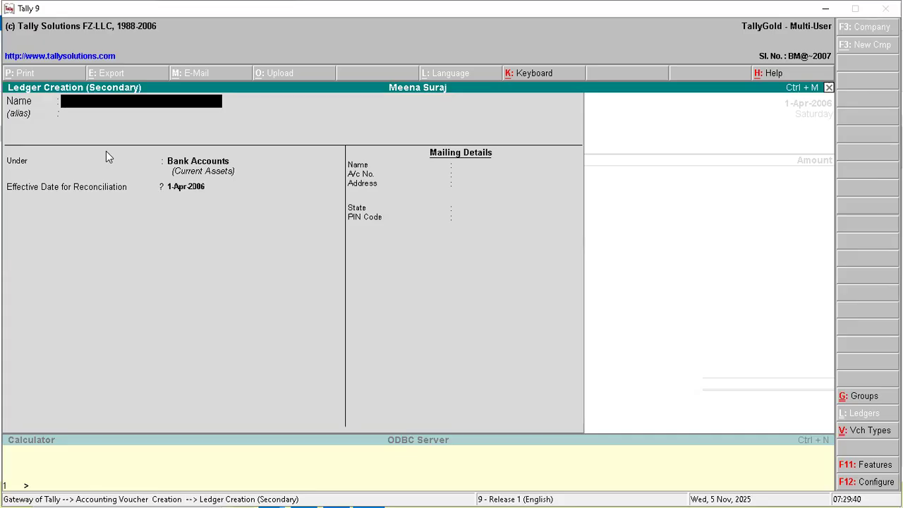
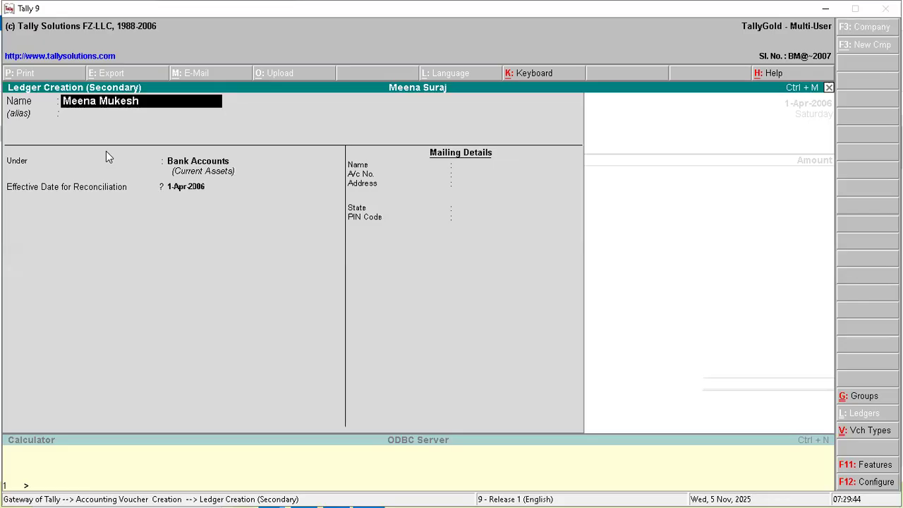
- Create the payee ledger with the party's name under the Sundry Debtors group
key(Return)
key(Return)
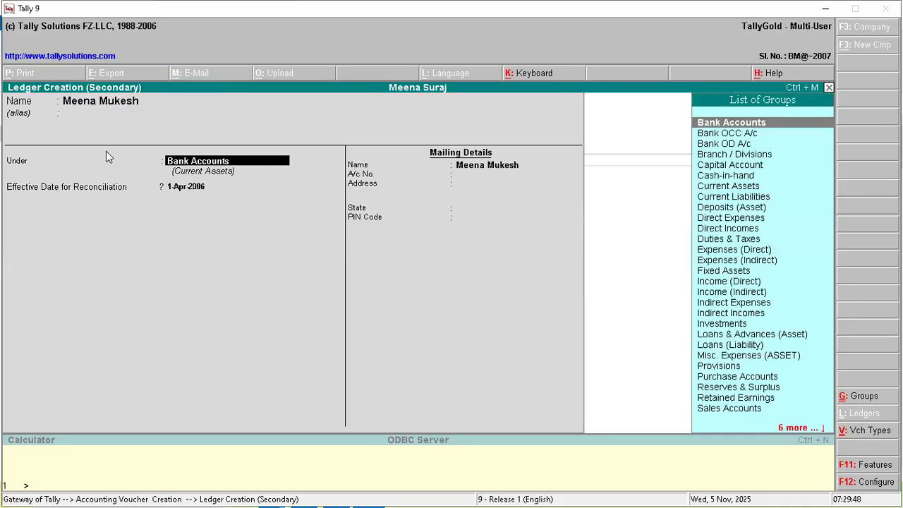
text(S)
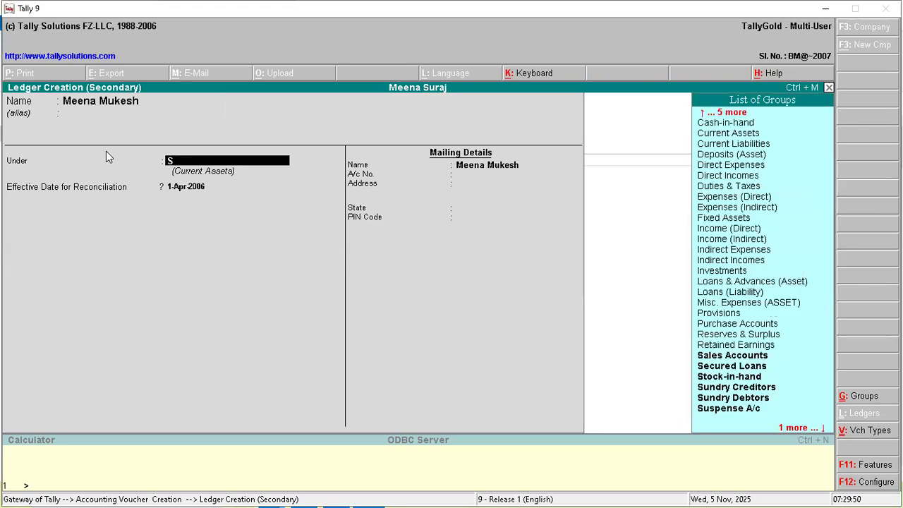
text(undry)
key(Down)
key(Down)
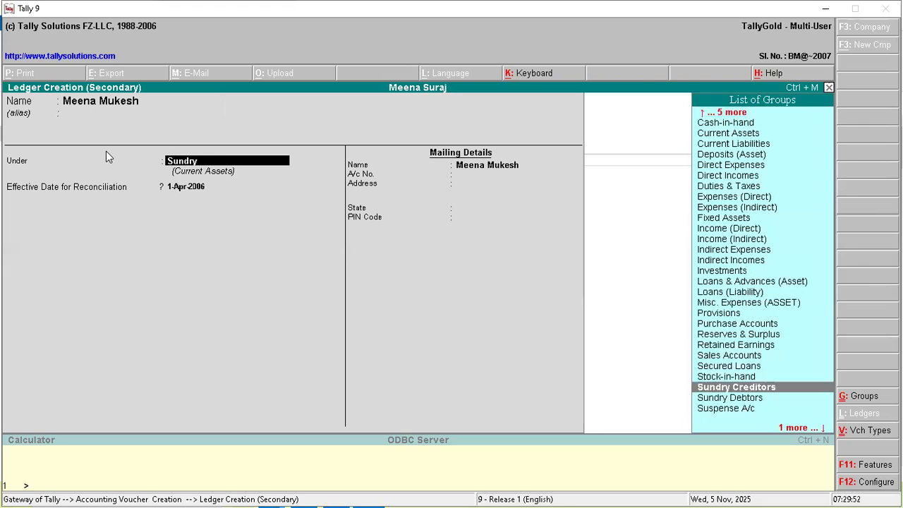
key(Return)
key(Return)
key(Return)
key(Return)
key(Return)
key(Return)
key(Return)
key(Return)
key(Return)
key(Return)
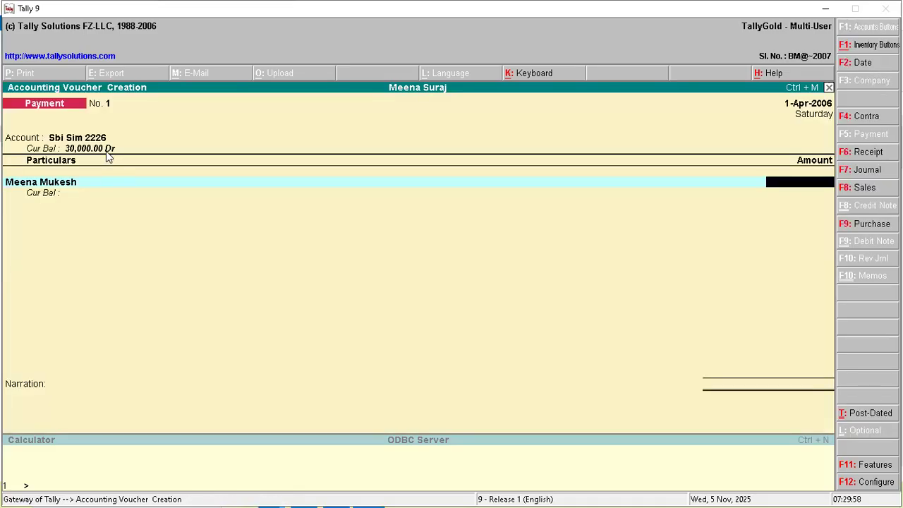
- Pay 8,000 to the payee as a New Ref bill named 'Purchasing Bike'
text(8000)
key(Return)
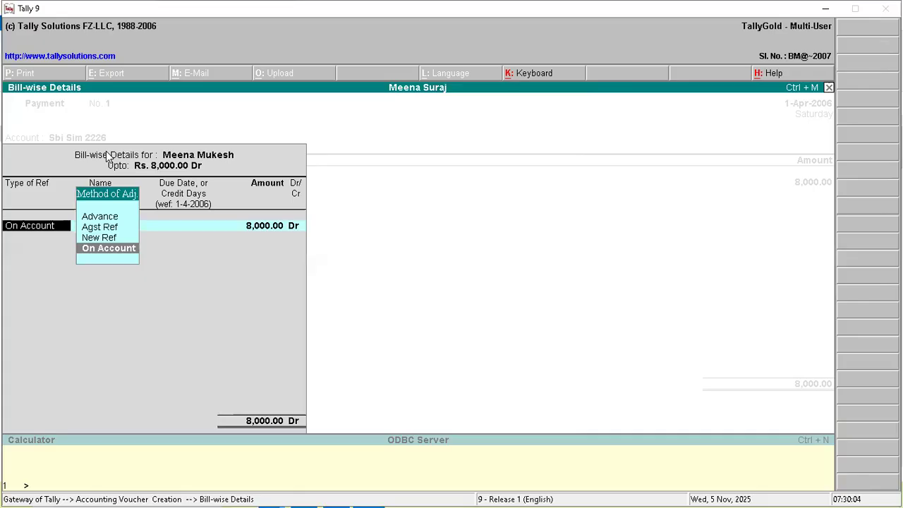
key(Up)
key(Up)
key(Up)
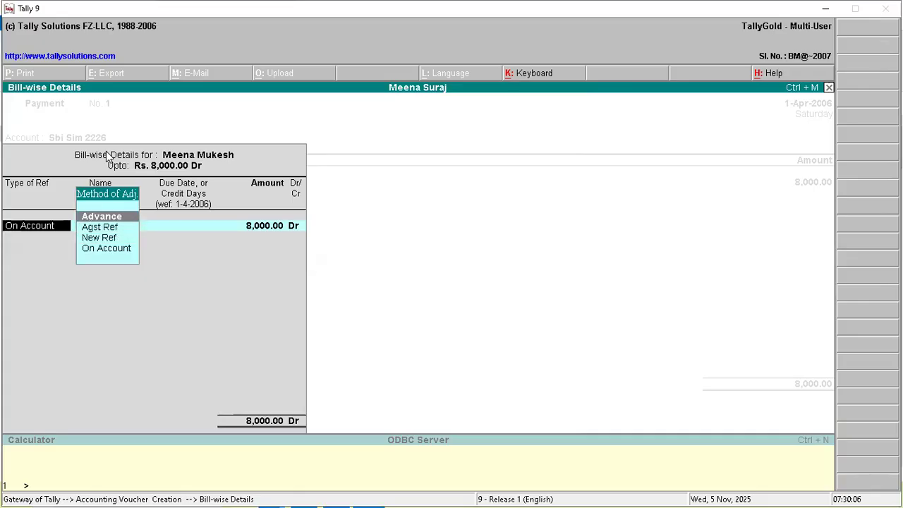
key(Down)
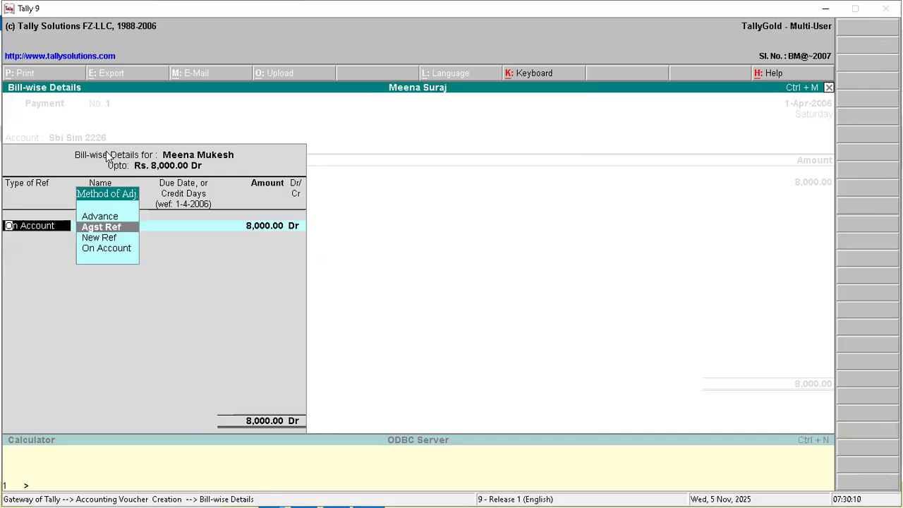
key(Down)
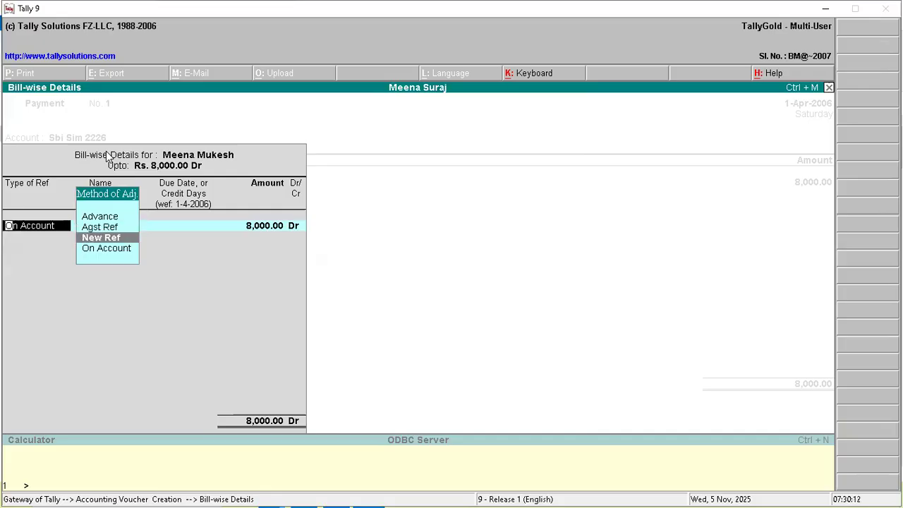
key(Return)
text(P)
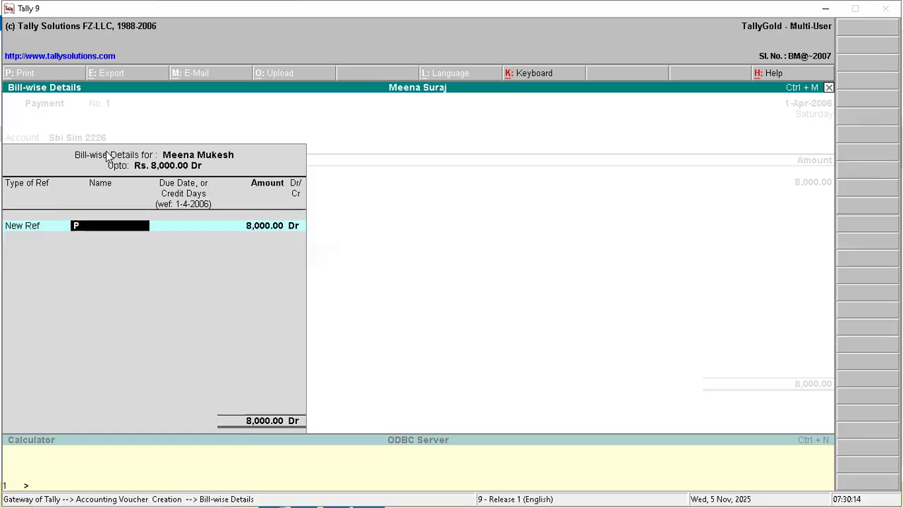
text(urchasing Bike)
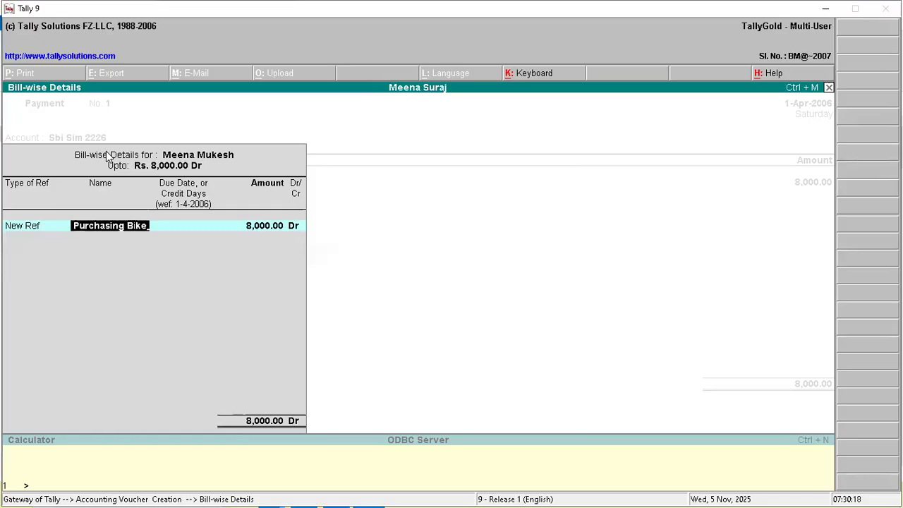
key(Return)
key(Return)
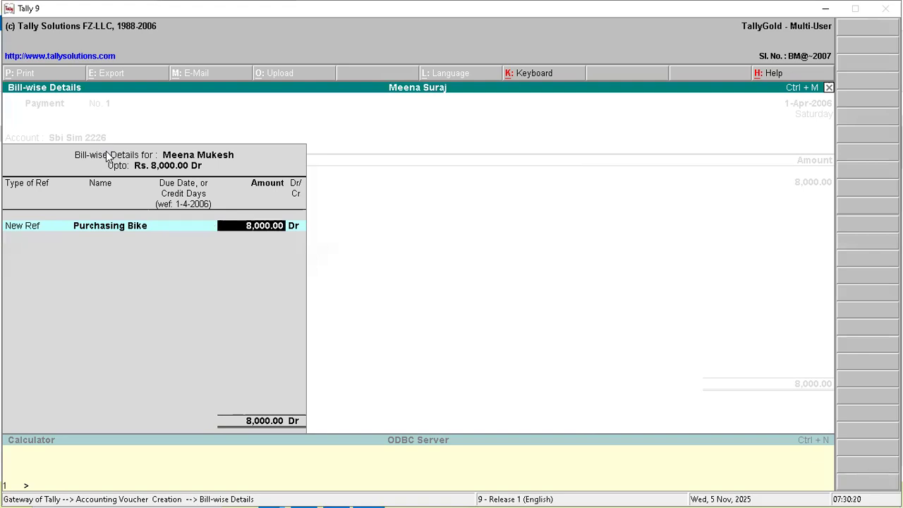
key(Return)
key(Return)
key(Return)
key(Return)
key(Escape)
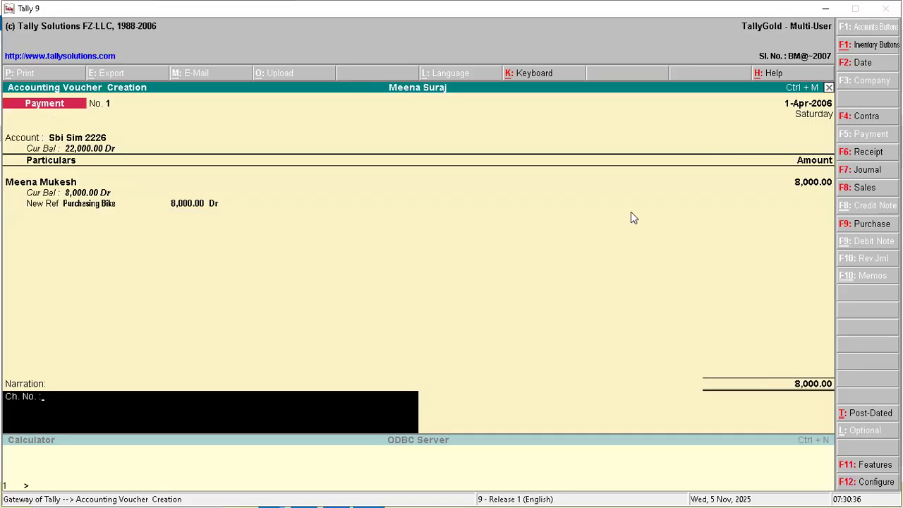
- Add a narration with the cheque number dated 1.4.2006, save the voucher, return to Gateway
text(256545 dt 1.4.6)
key(BackSpace)
text(2006)
key(Return)
key(Return)
key(Escape)
key(Return)
key(Escape)
key(Escape)
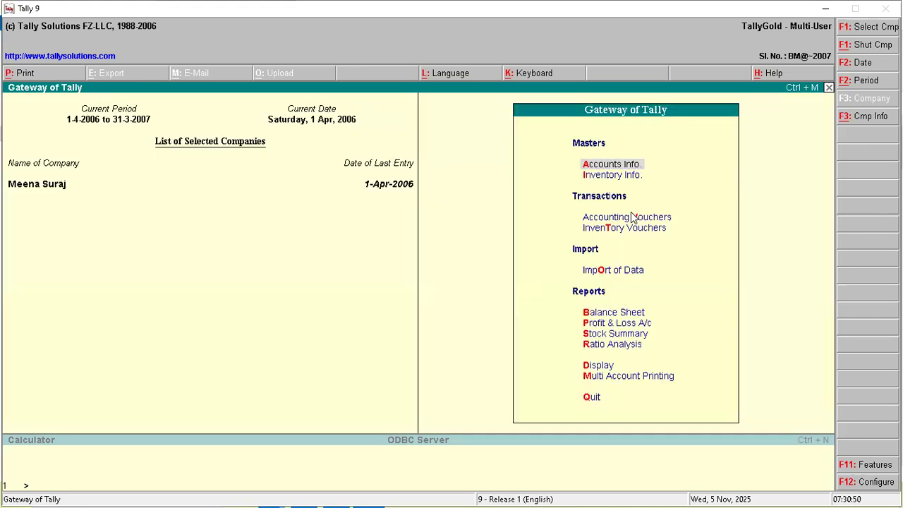
- Open the Cash/Bank Summary under Account Books and highlight Sbi Sim 2226 at 22,000.00 Dr
key(Down)
key(Down)
key(Down)
key(Down)
key(Down)
key(Down)
key(Down)
key(Down)
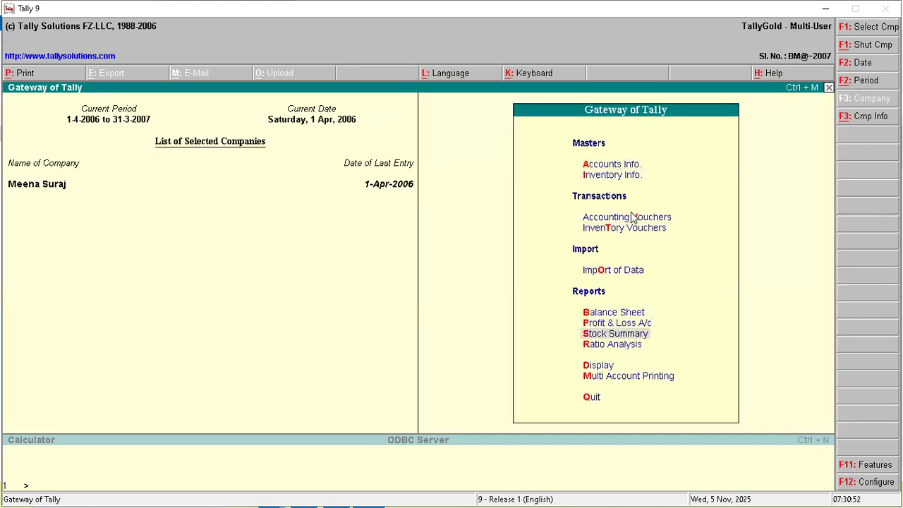
key(Down)
key(Return)
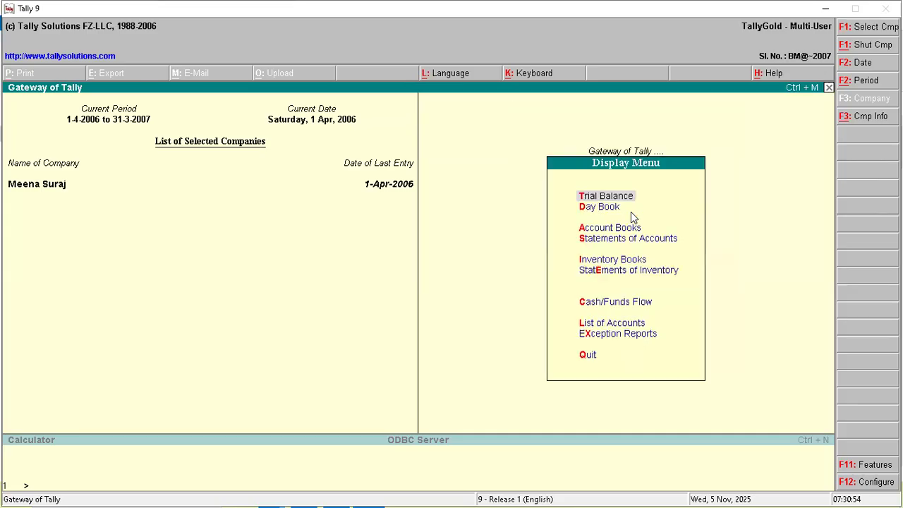
key(Down)
key(Down)
key(Return)
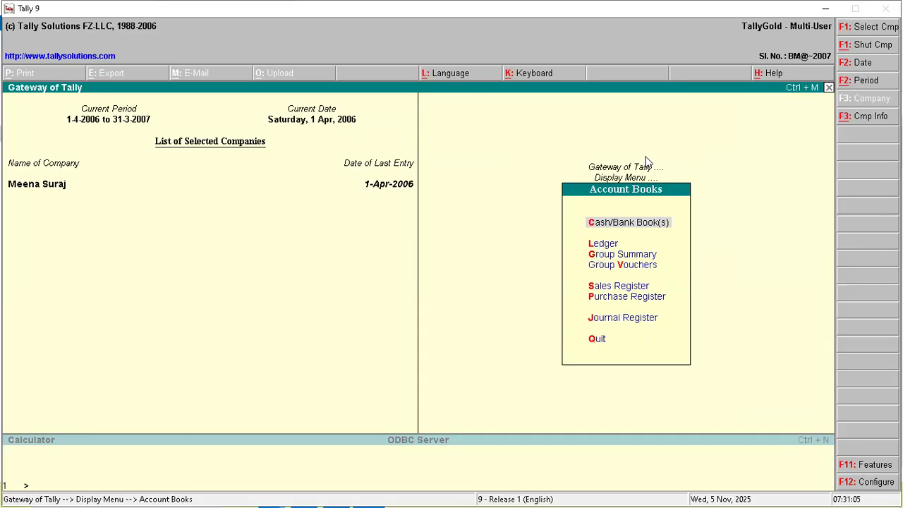
key(Return)
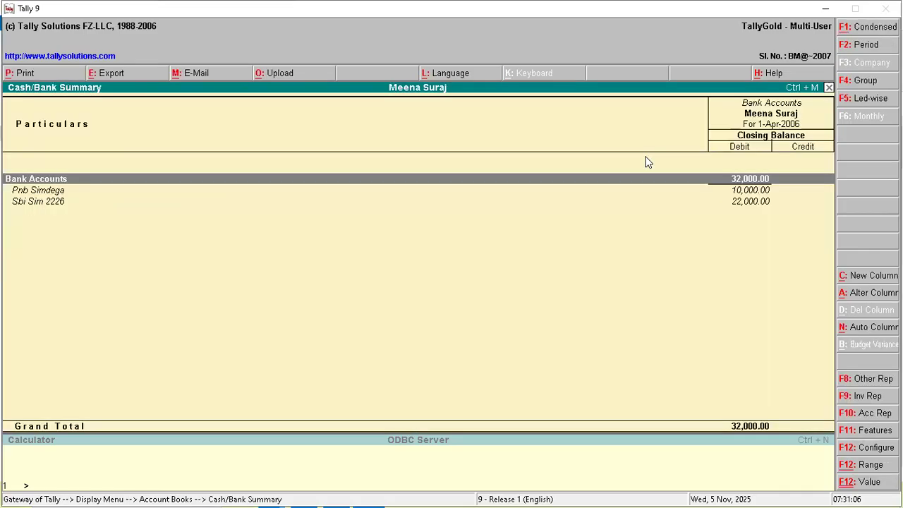
key(Down)
key(Down)
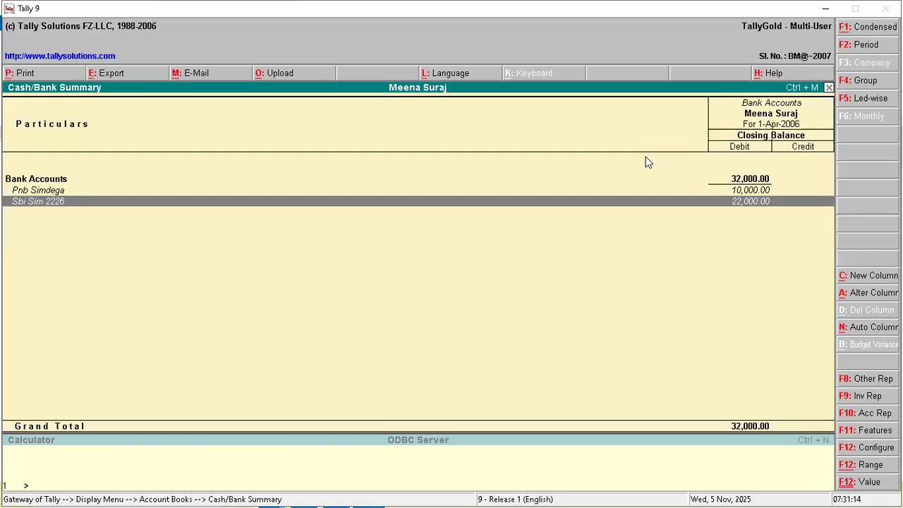
- View Sbi Sim 2226's April ledger vouchers showing the 8,000.00 payment to the payee
key(Return)
key(Return)
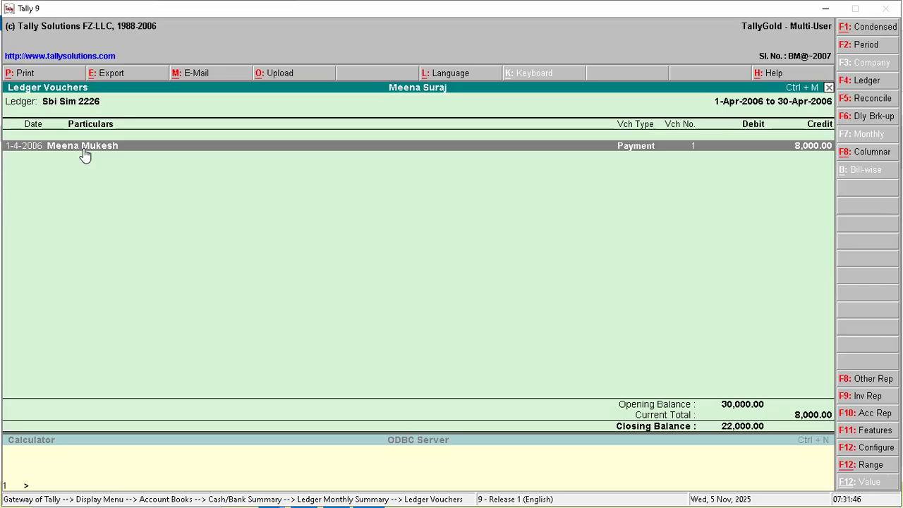
key(Escape)
key(Escape)
key(Escape)
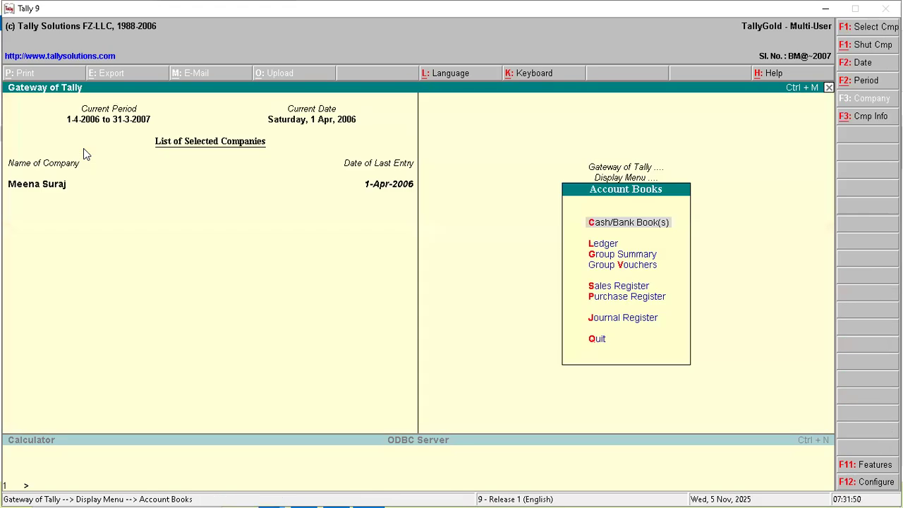
- Show the payee's ledger outstandings with the Purchasing Bike bill of 8,000.00 Dr pending
key(Escape)
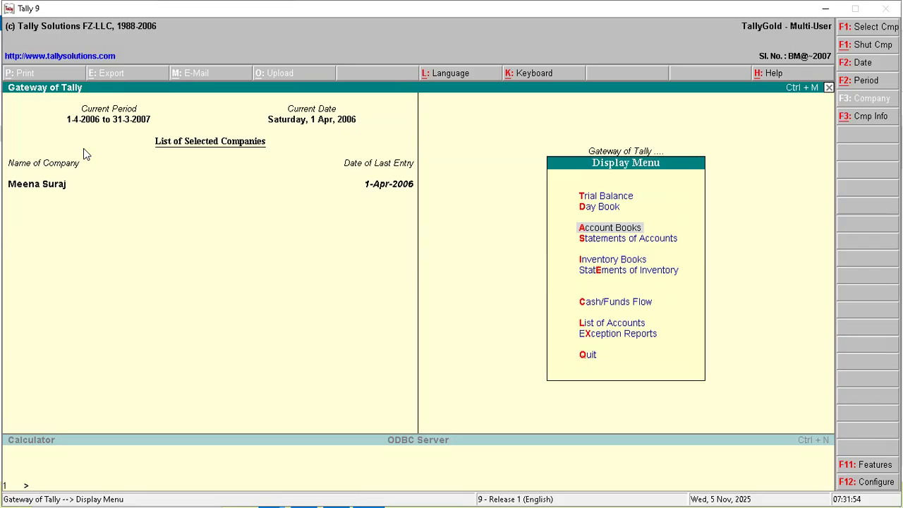
key(Down)
key(Return)
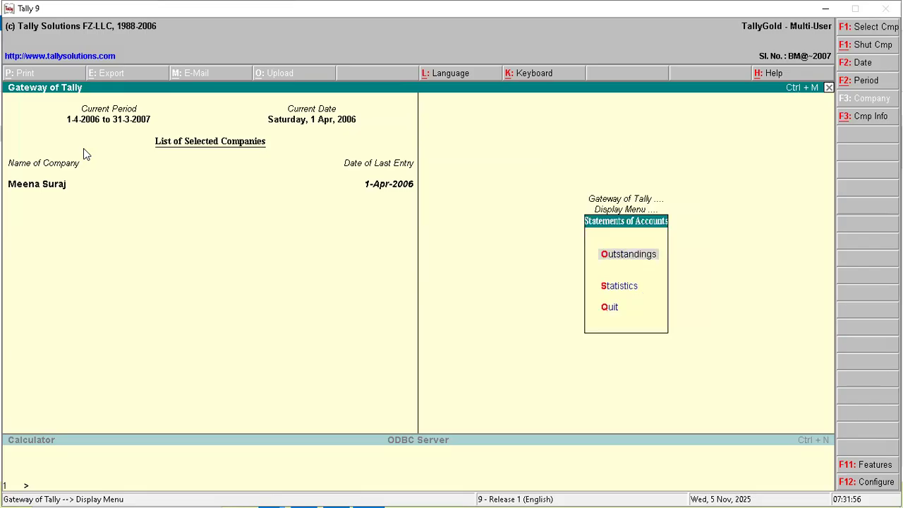
key(Return)
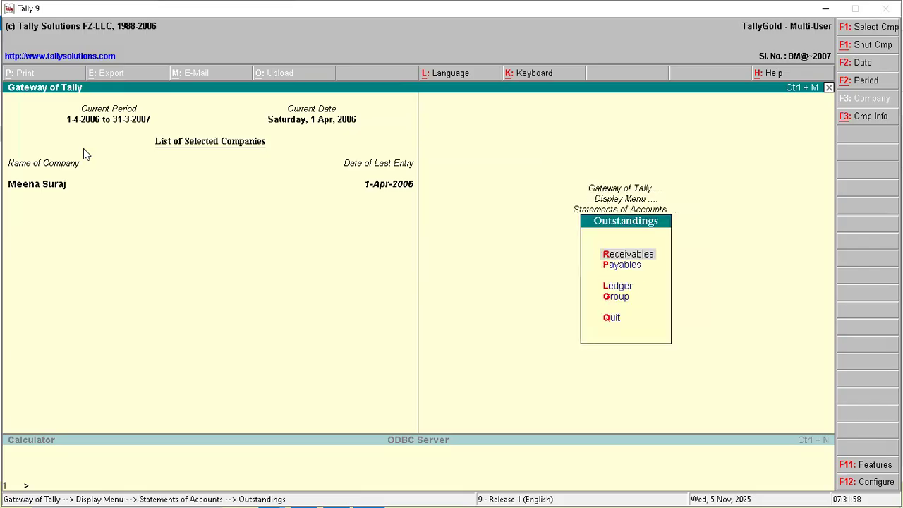
key(Down)
key(Down)
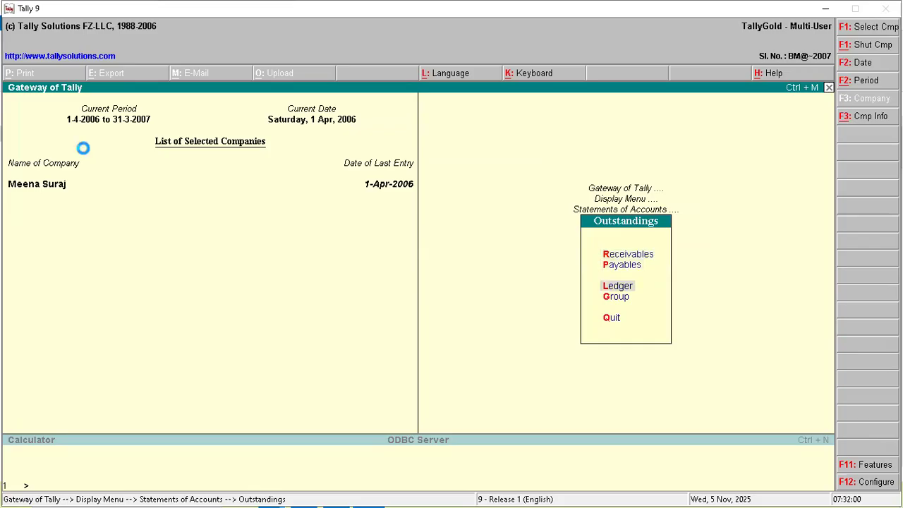
key(Return)
key(Return)
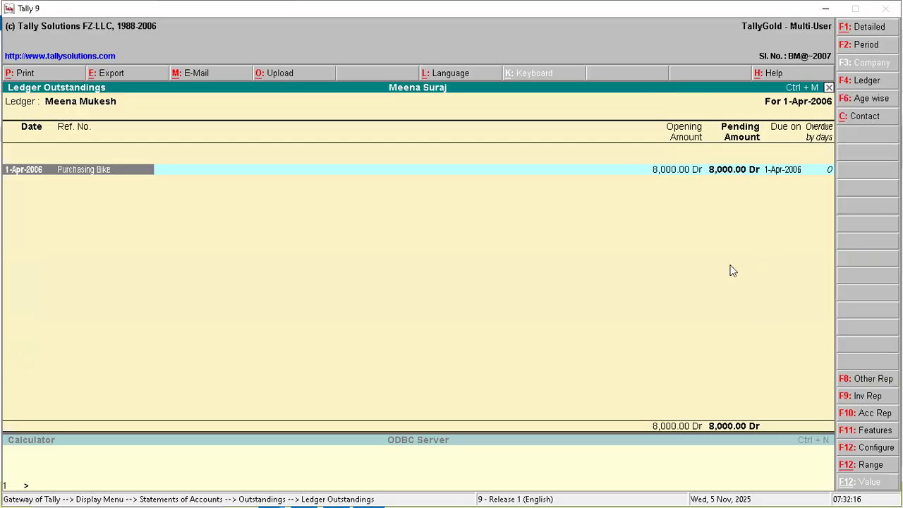
key(Escape)
key(Escape)
key(Escape)
key(Escape)
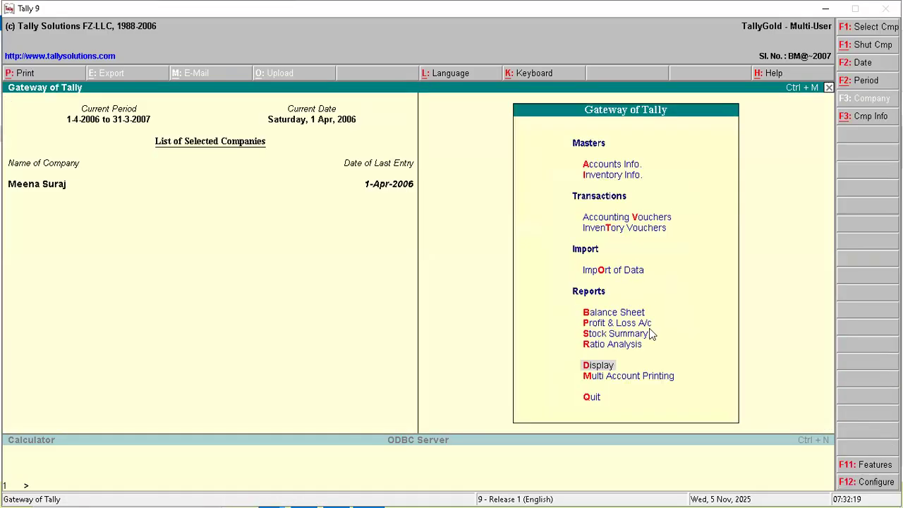